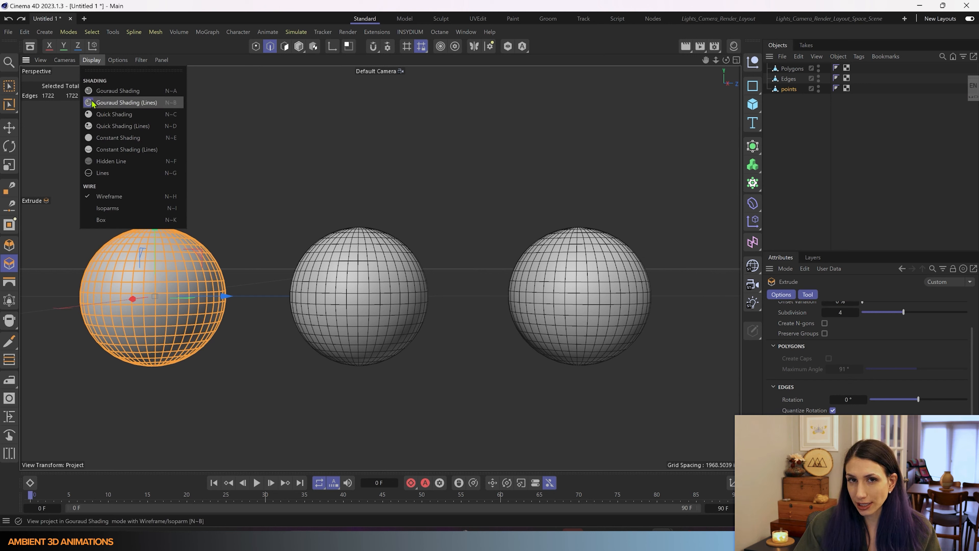
Select every point of the "points" sphere in point mode using Rectangle Selection, and activate the Extrude tool.
click(417, 143)
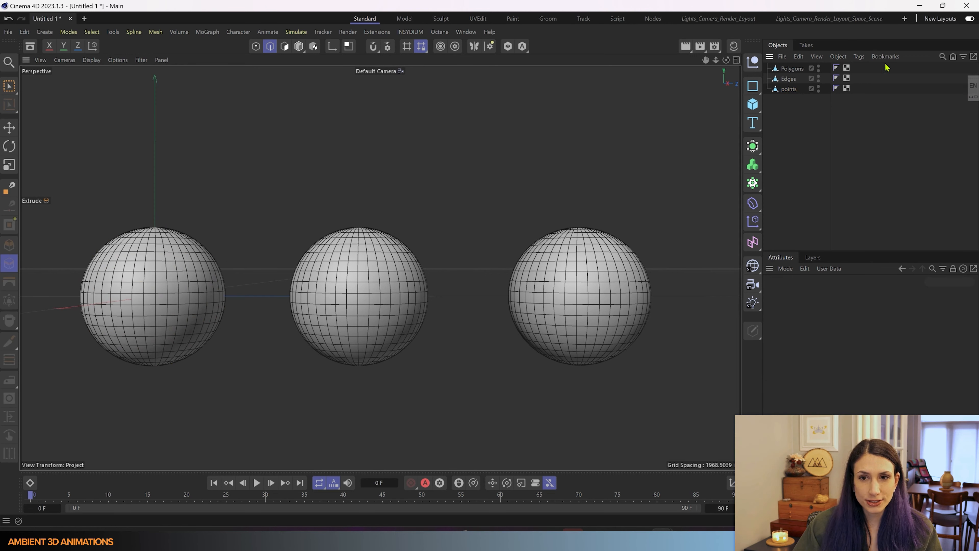
click(789, 90)
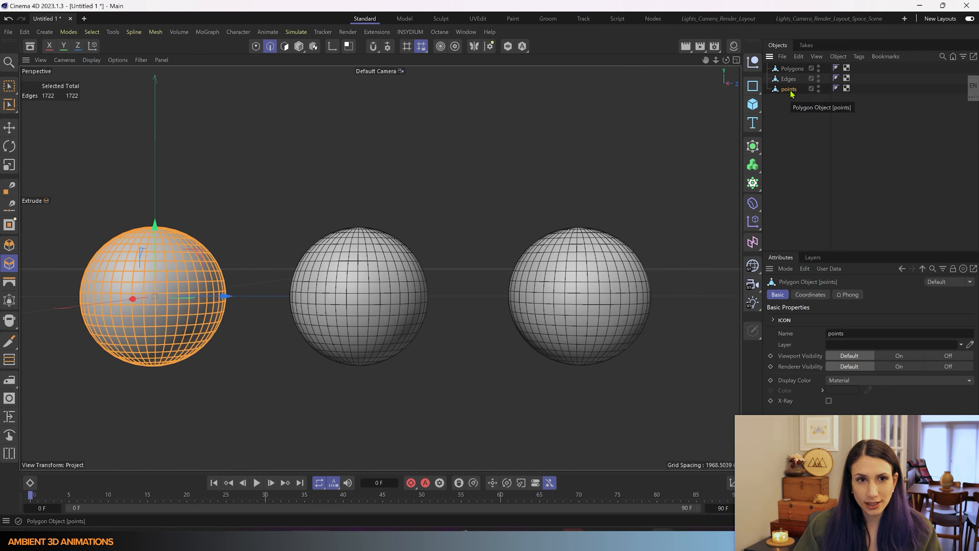
click(254, 47)
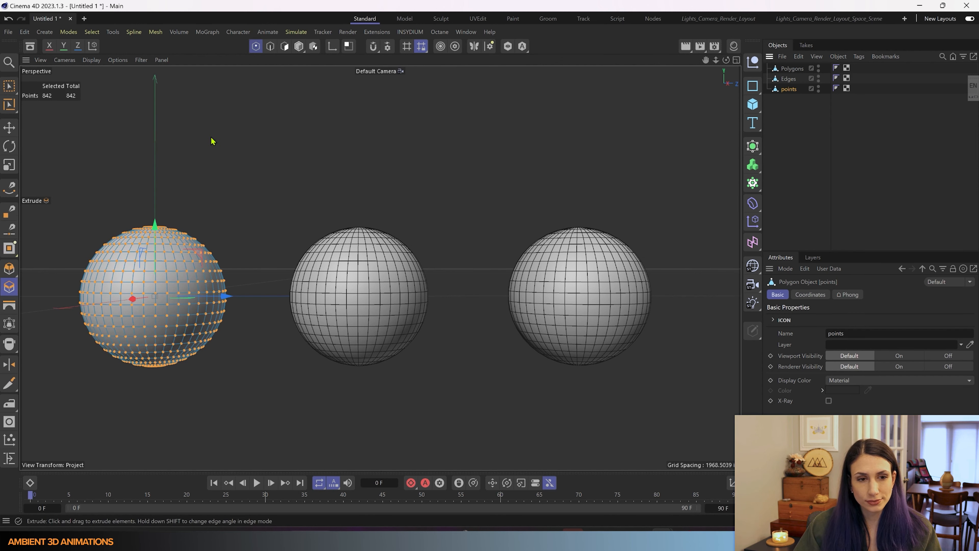
scroll(110, 315, up, 3)
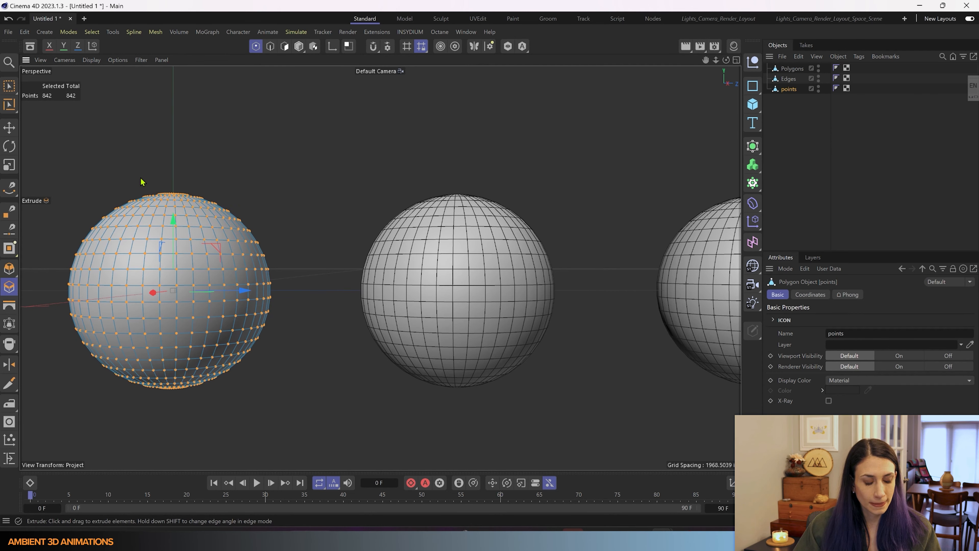
alt+middle_drag(147, 165, 326, 137)
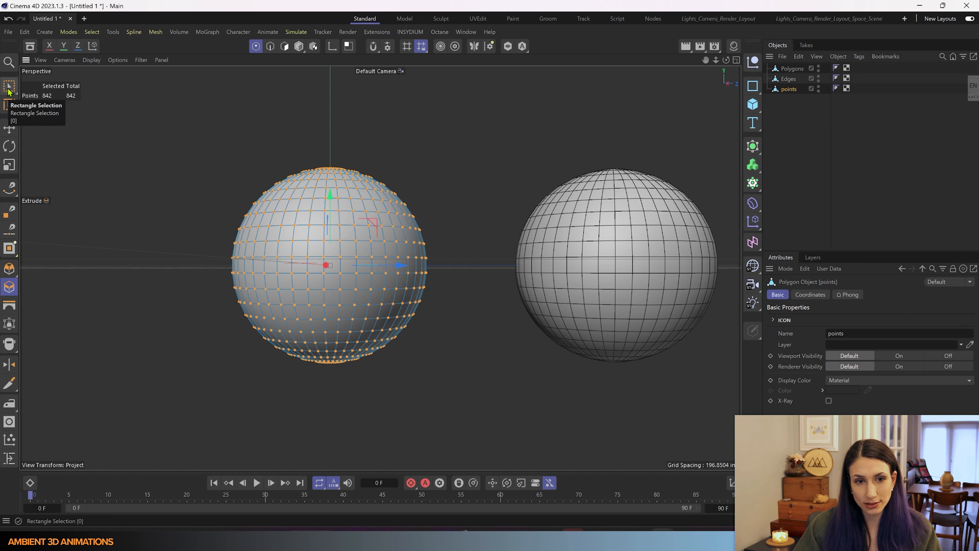
click(8, 90)
drag(183, 136, 504, 447)
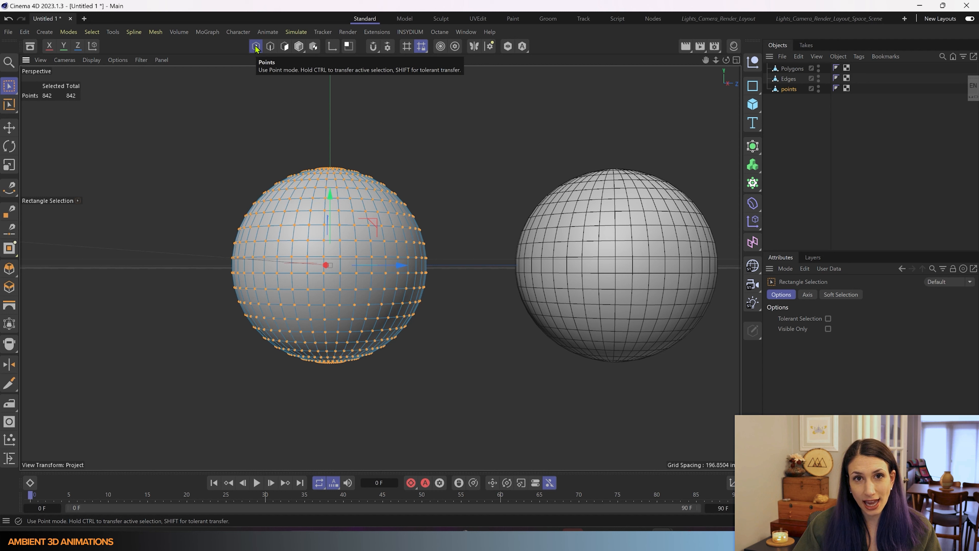
key(m)
key(t)
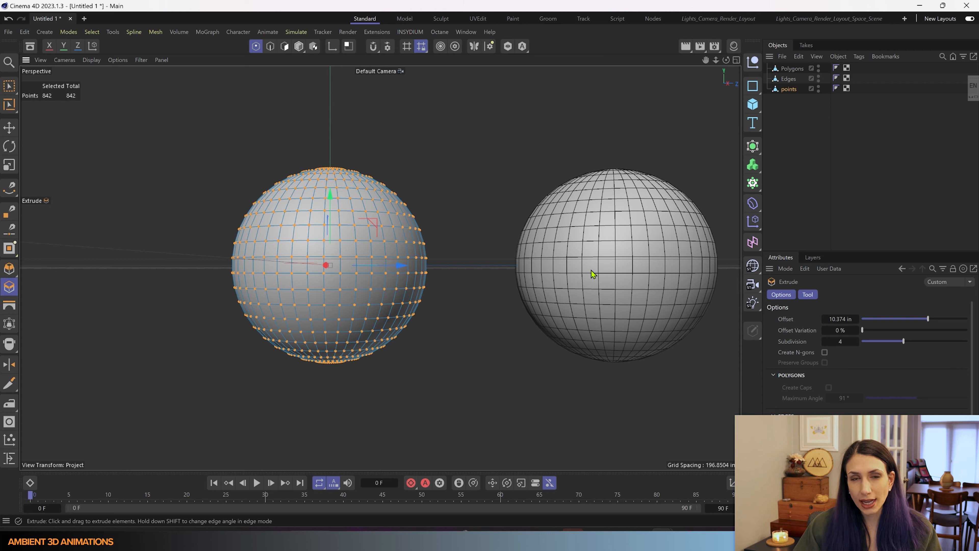
Try extruding the sphere's selected points by about 19.5 in and undo the extrusion.
drag(464, 151, 544, 151)
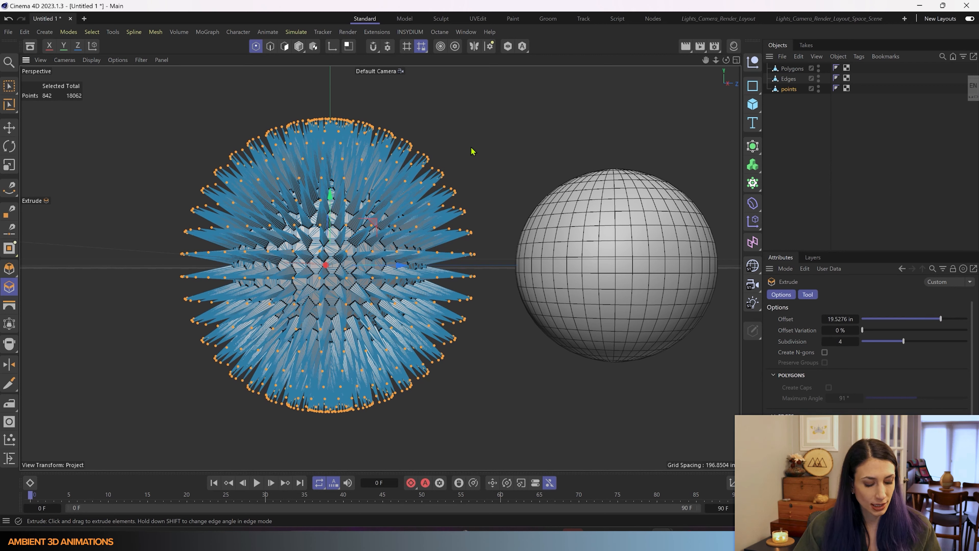
key(ctrl+z)
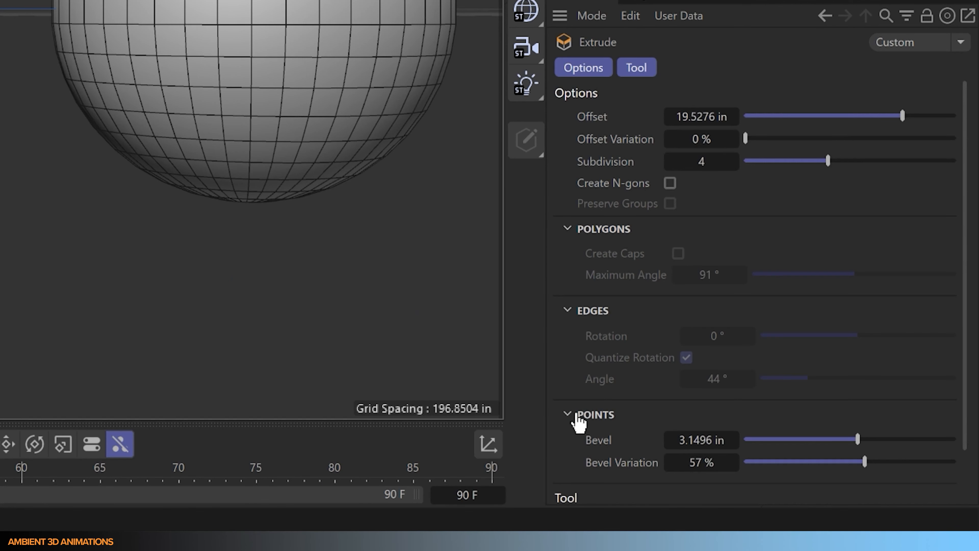
scroll(779, 470, down, 3)
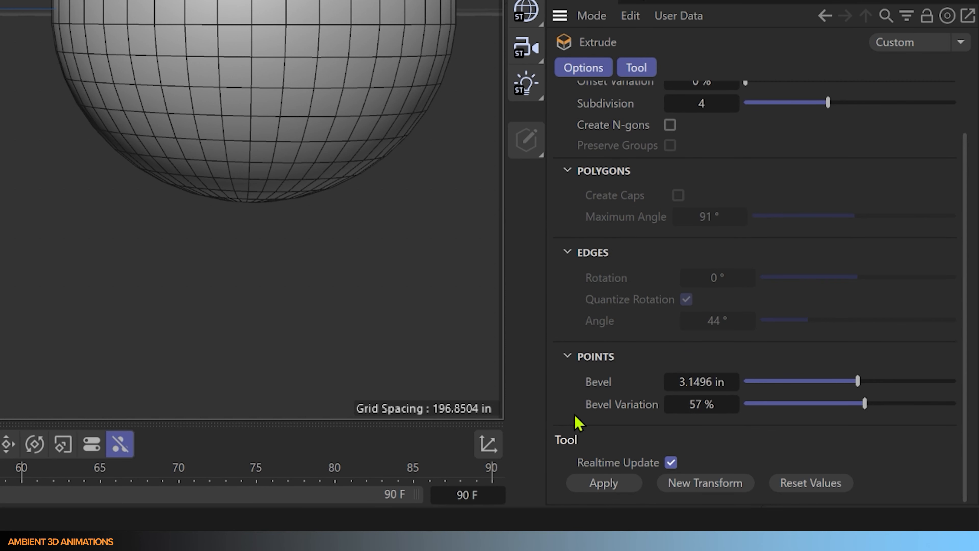
click(724, 487)
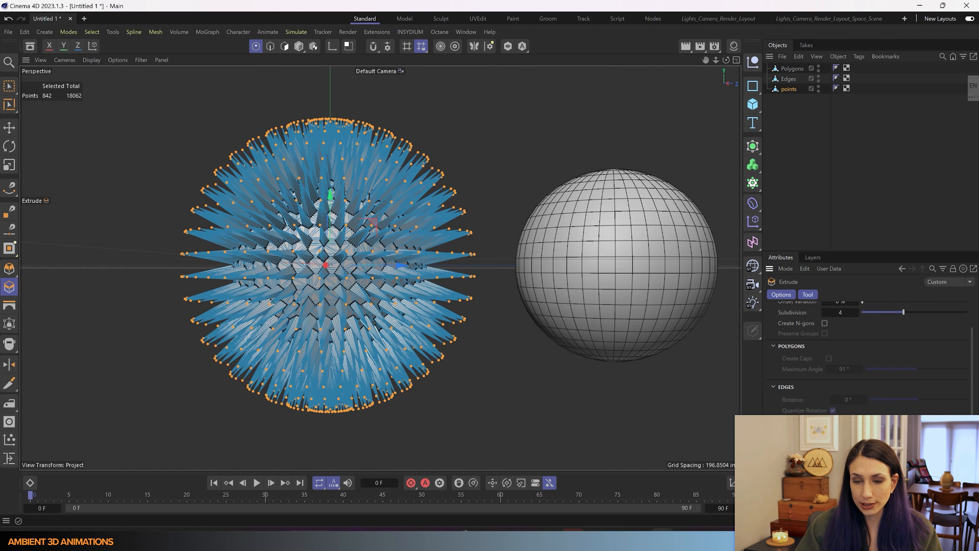
key(ctrl+z)
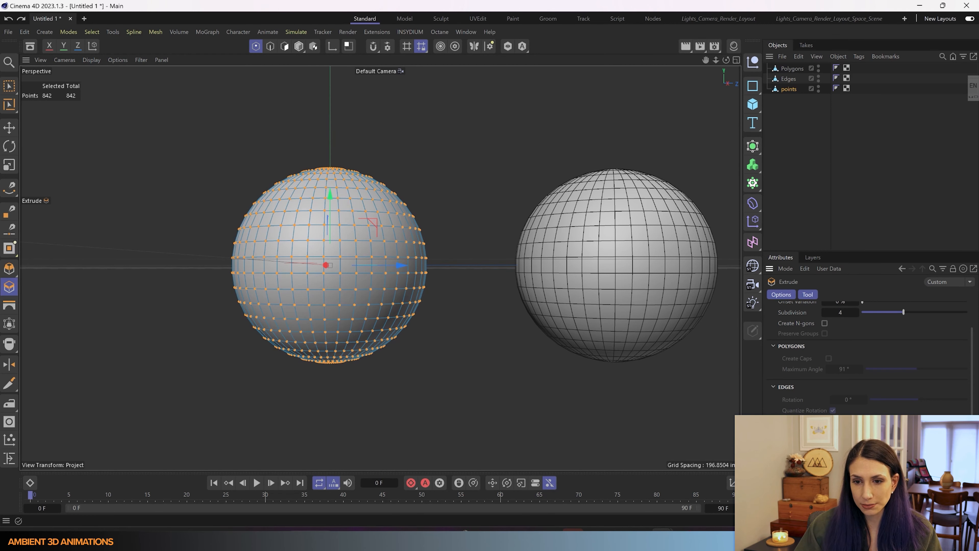
scroll(870, 358, up, 1)
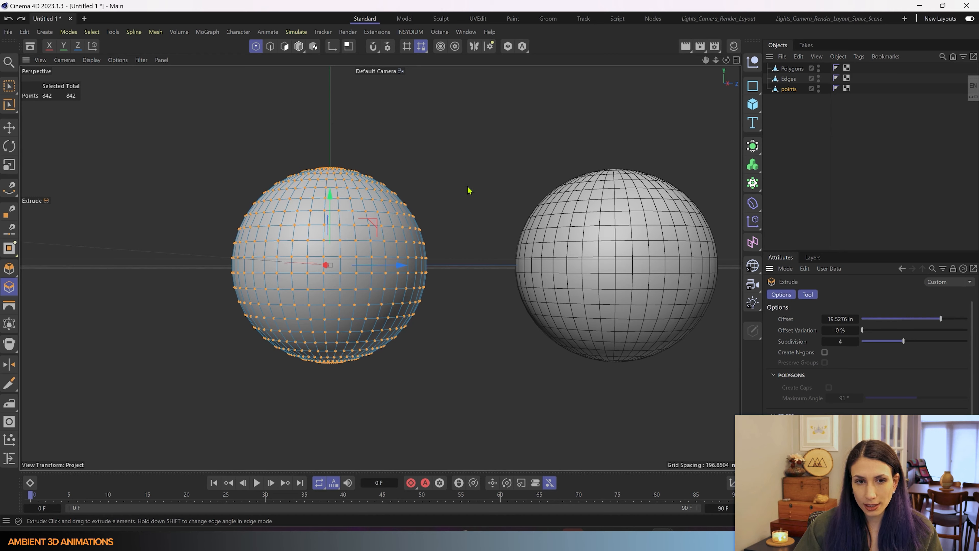
Extrude the sphere's selected points by about 10.16 in with an offset variation of 94%.
drag(468, 192, 446, 193)
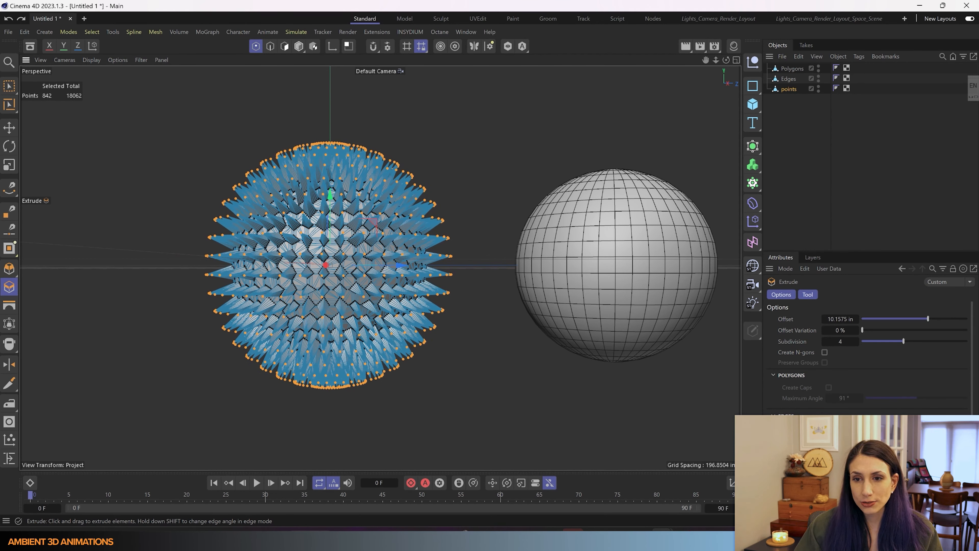
scroll(233, 272, up, 3)
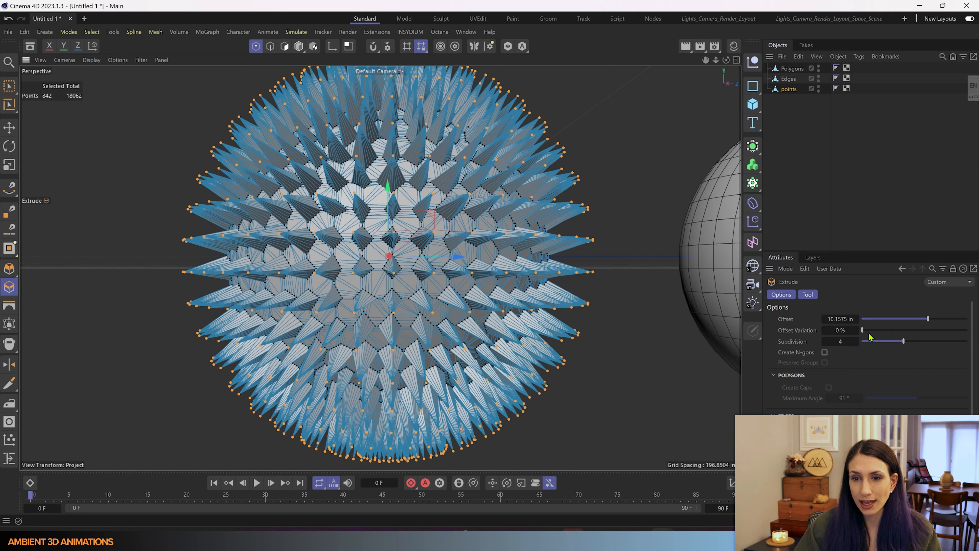
drag(862, 331, 963, 335)
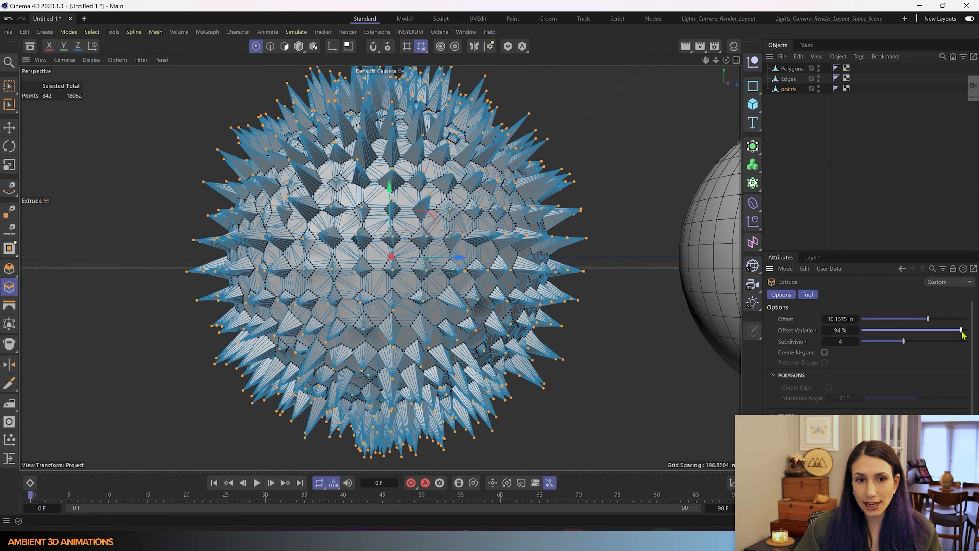
mouse_move(641, 367)
alt+mouse_down()
mouse_move(642, 343)
mouse_move(656, 336)
mouse_move(647, 367)
alt+mouse_up()
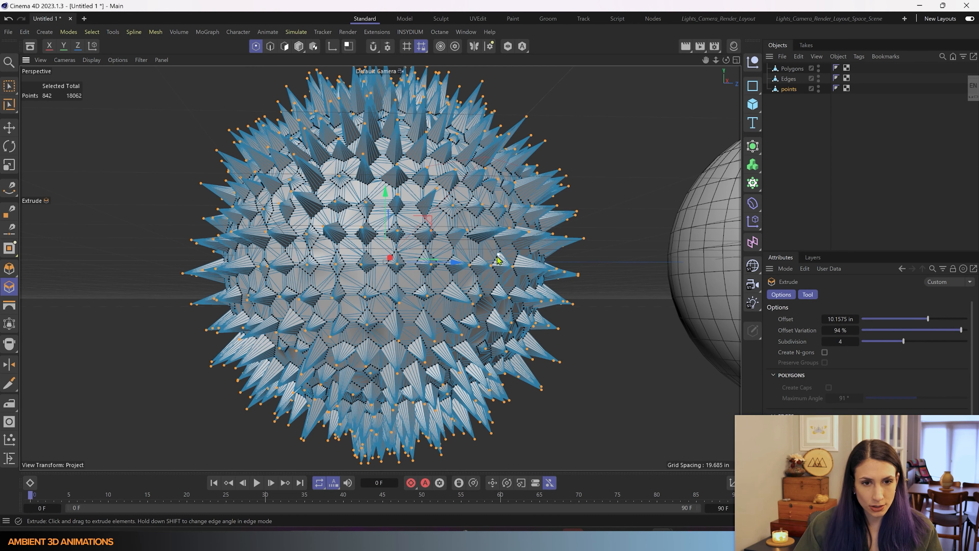
scroll(435, 241, up, 5)
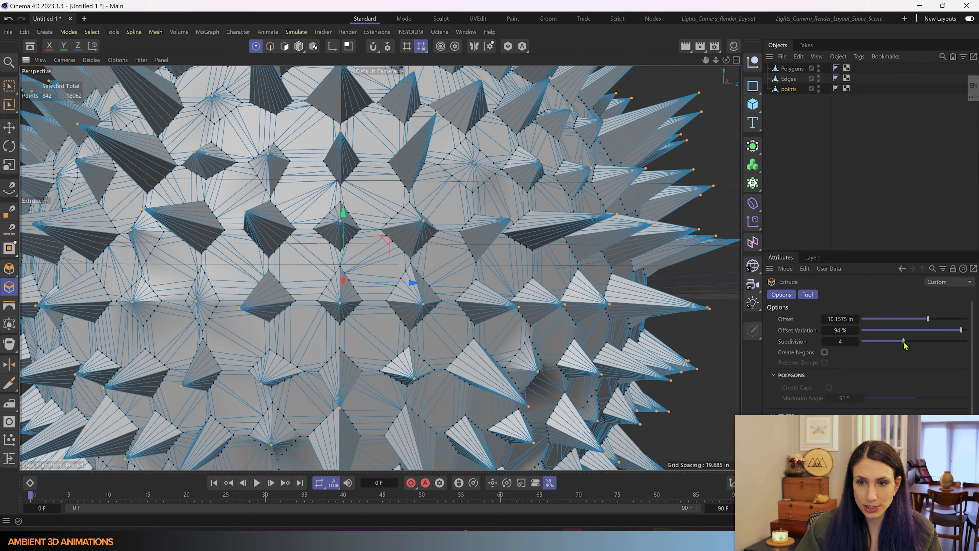
Try extrusion subdivisions of 0, 4 and 5, and a point bevel of 0.7874 in.
drag(905, 344, 852, 352)
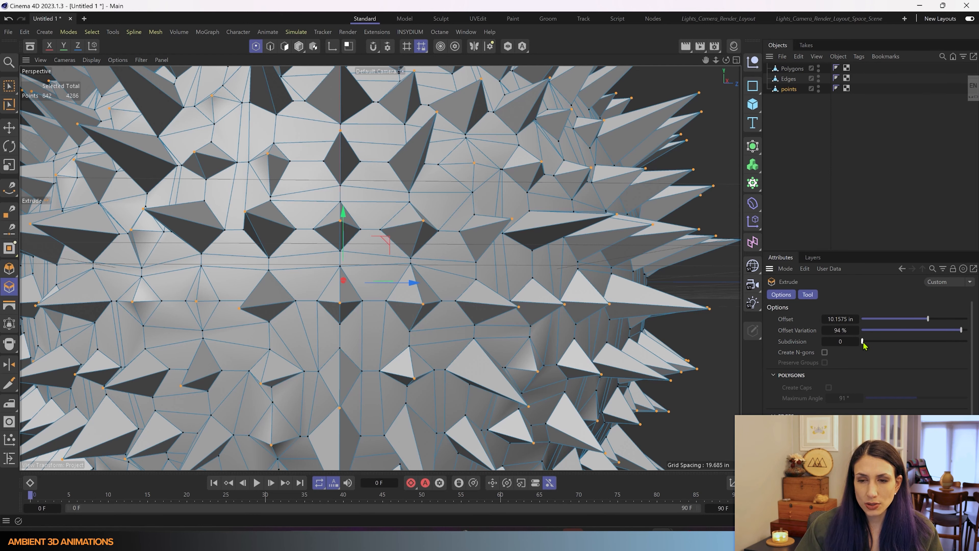
drag(863, 345, 906, 345)
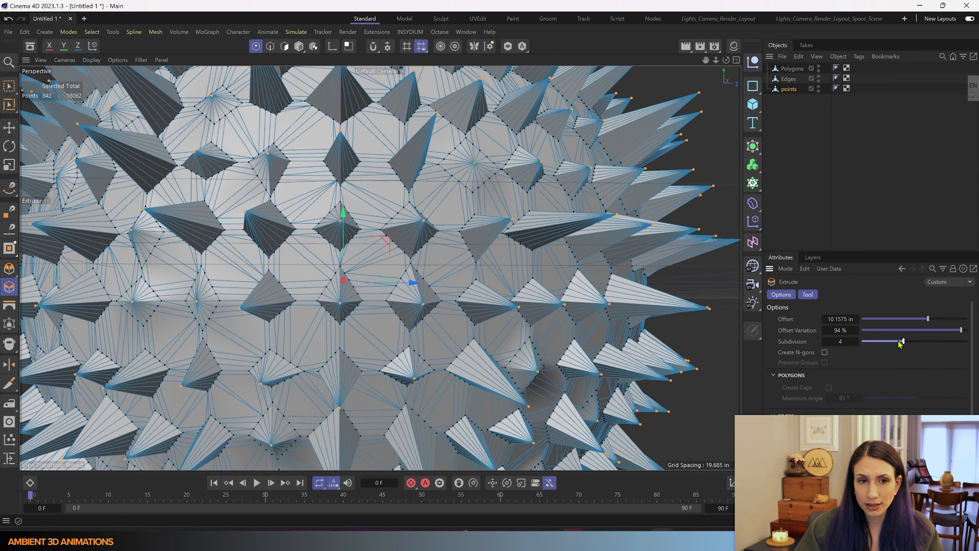
drag(899, 343, 914, 341)
scroll(915, 341, down, 2)
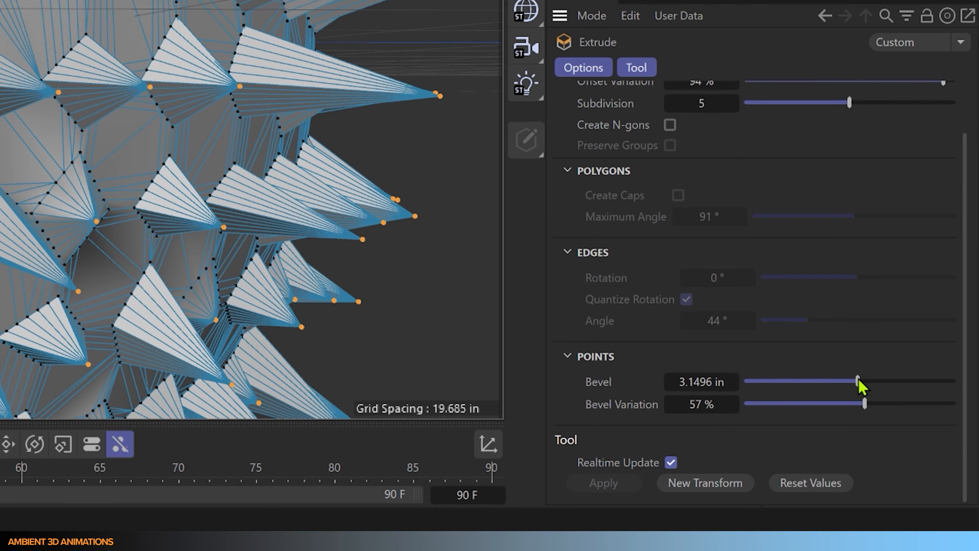
mouse_move(859, 383)
mouse_down()
mouse_move(795, 384)
mouse_move(855, 391)
mouse_up()
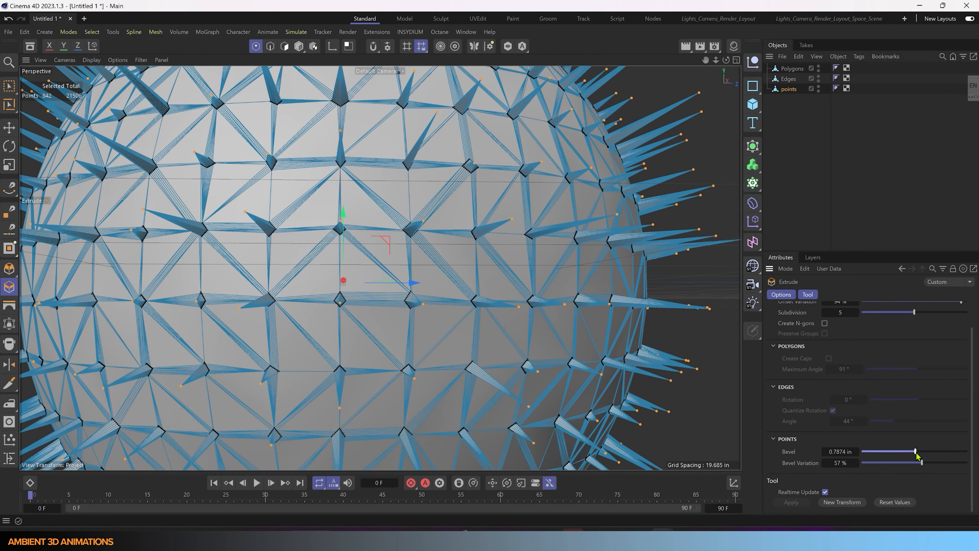
Set the extrusion's offset variation to 0% and its subdivision to 0.
scroll(800, 421, up, 2)
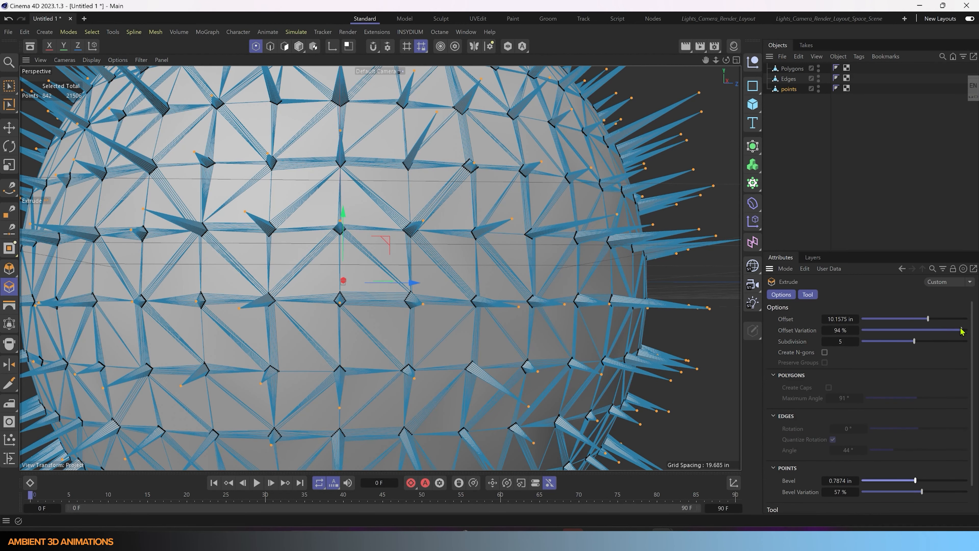
drag(961, 331, 788, 331)
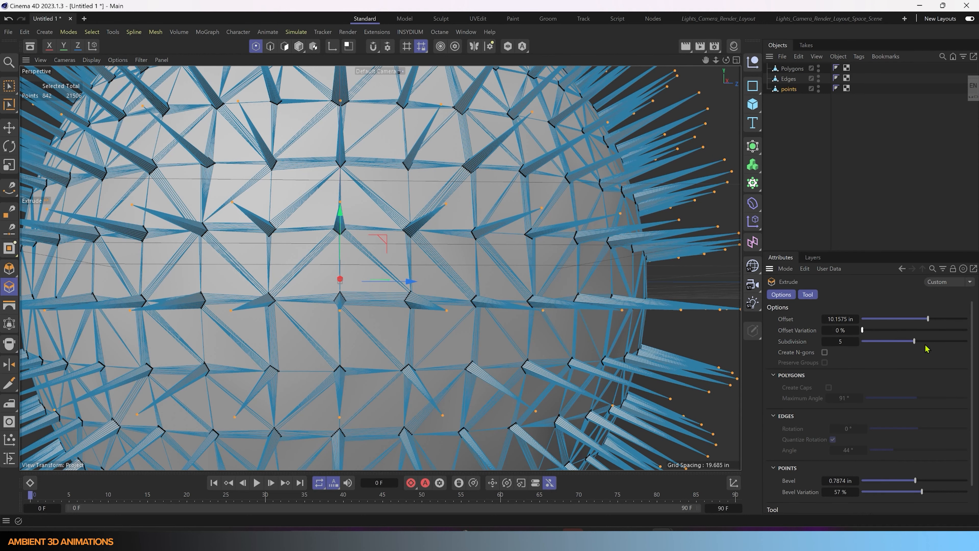
drag(897, 342, 864, 341)
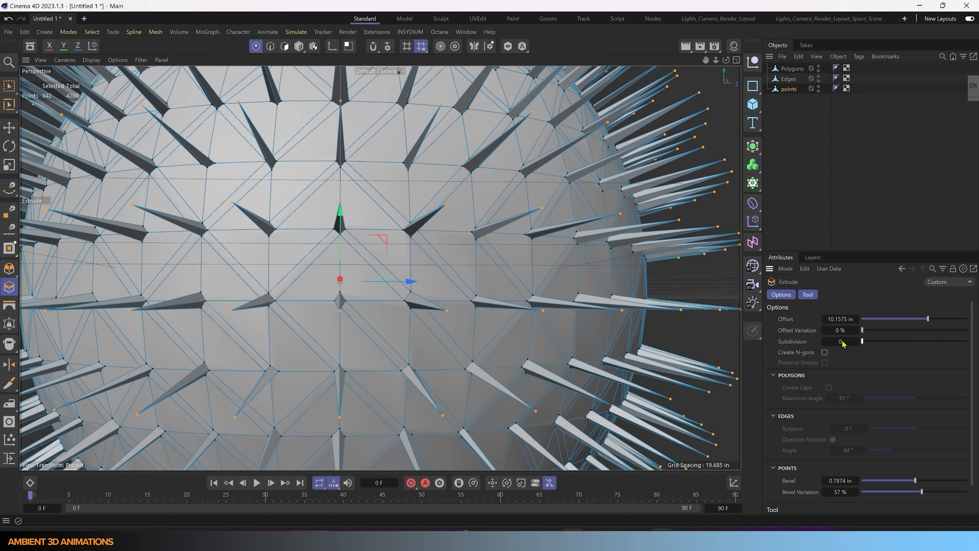
Set the point bevel to 3.5433 in and the bevel variation to 100% for the extruded spikes.
scroll(349, 341, down, 6)
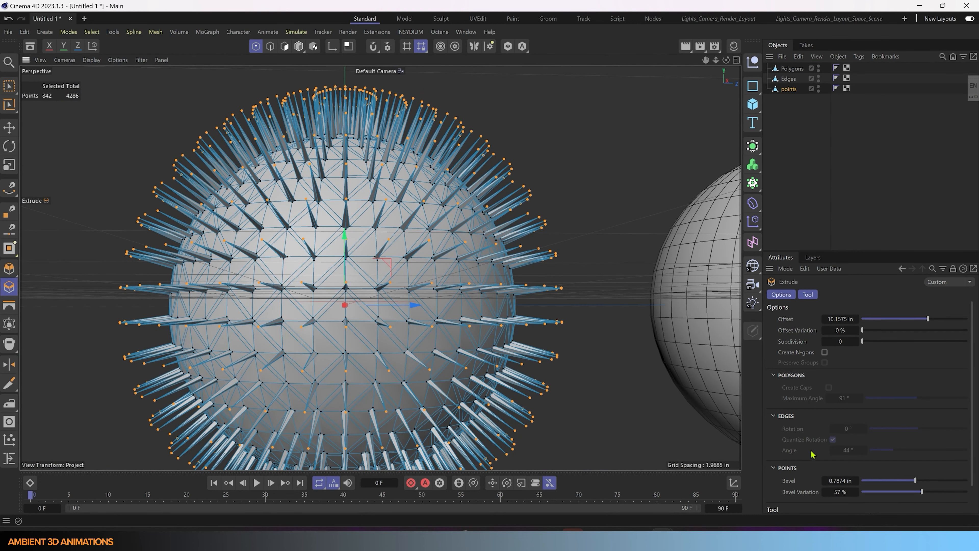
drag(919, 480, 920, 487)
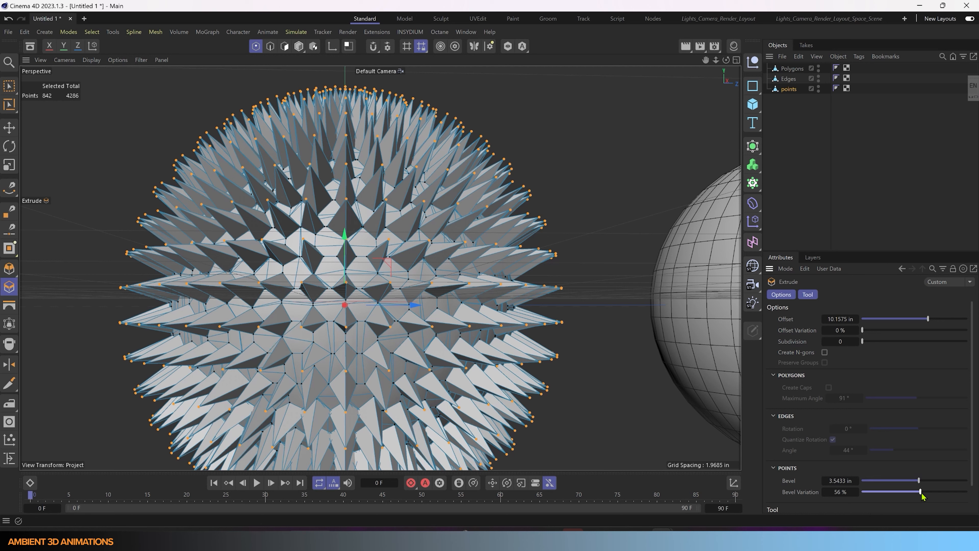
drag(922, 496, 966, 496)
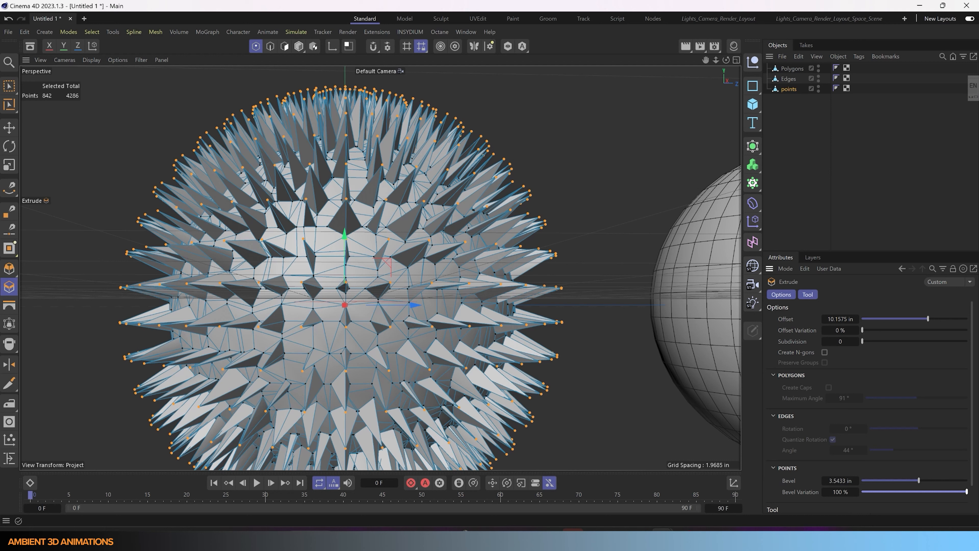
drag(967, 497, 851, 496)
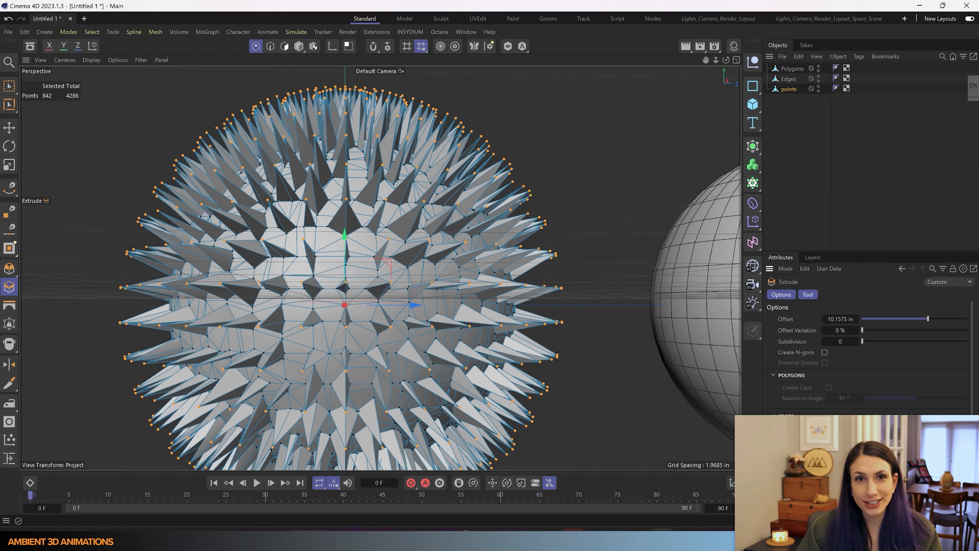
scroll(868, 347, down, 1)
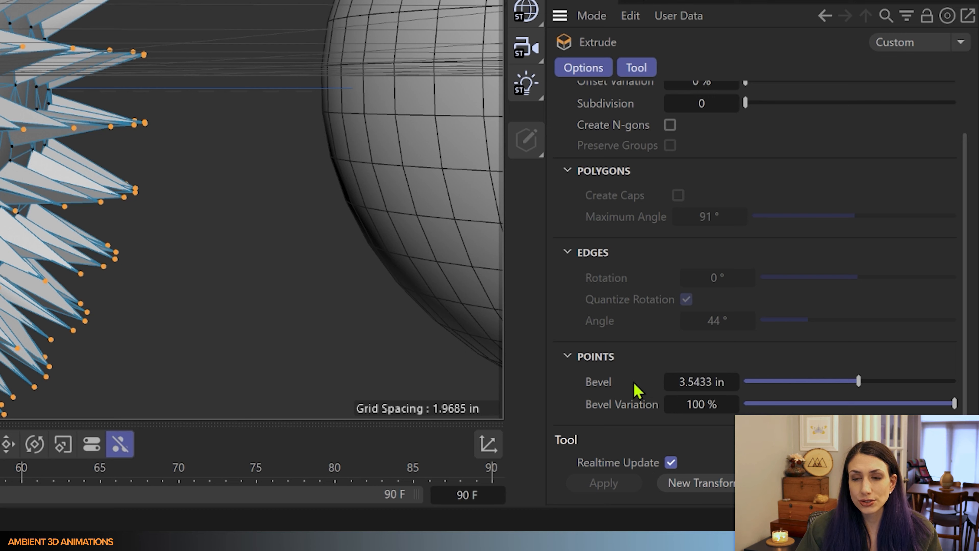
scroll(636, 390, up, 3)
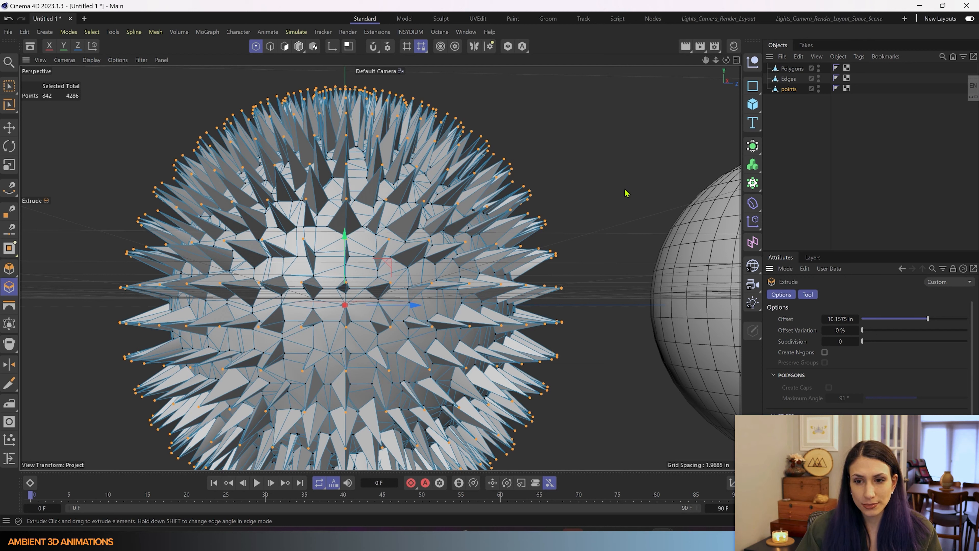
scroll(867, 348, down, 1)
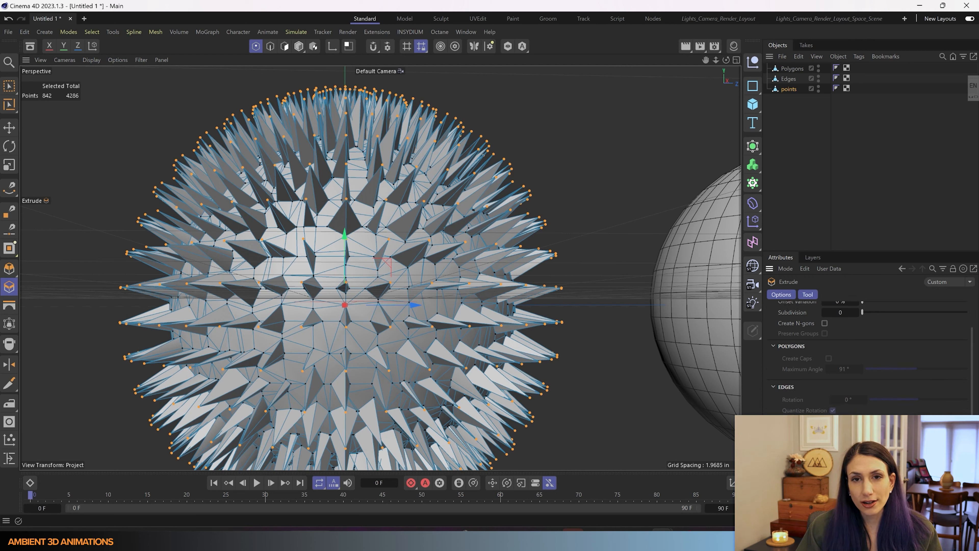
Deselect the spiky sphere's points and switch to edge mode.
click(602, 260)
scroll(603, 261, down, 3)
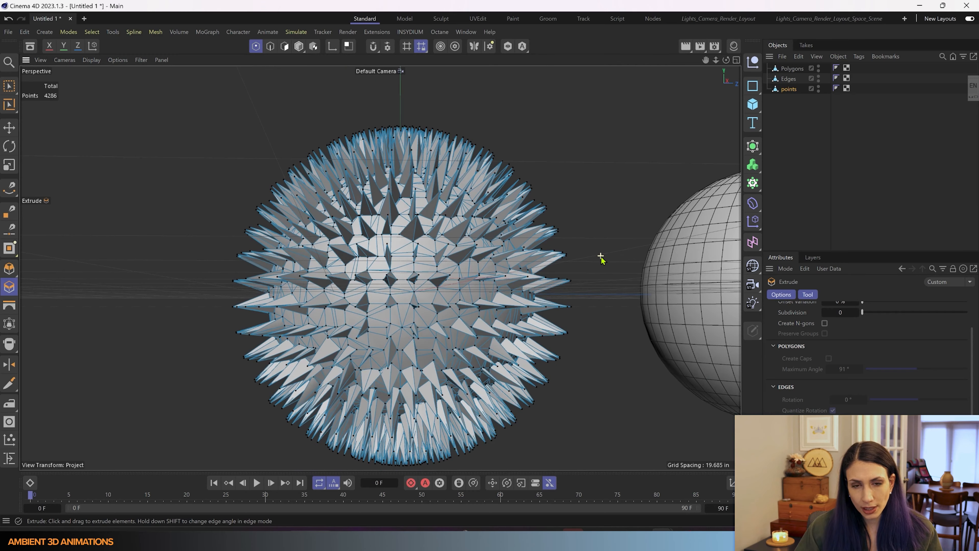
alt+drag(610, 294, 508, 298)
alt+middle_drag(508, 298, 95, 308)
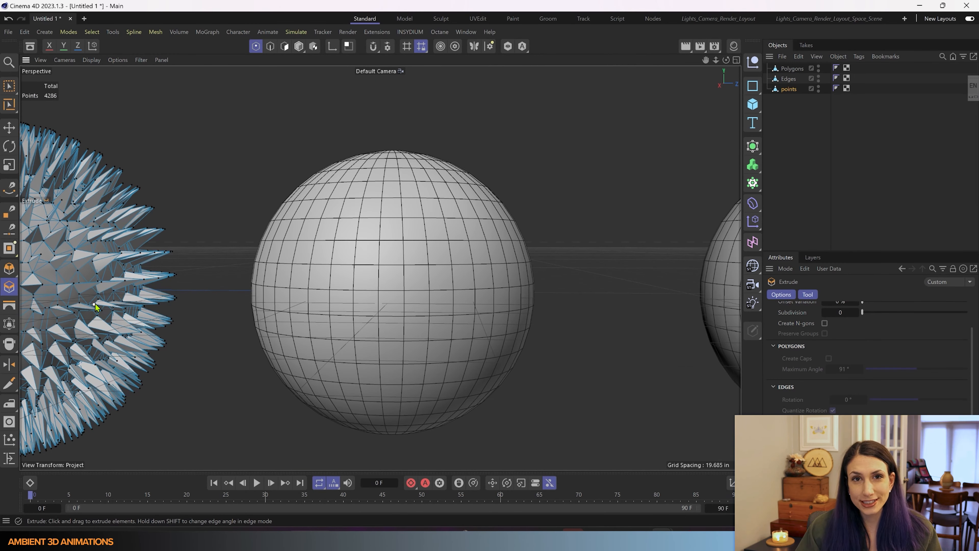
click(270, 48)
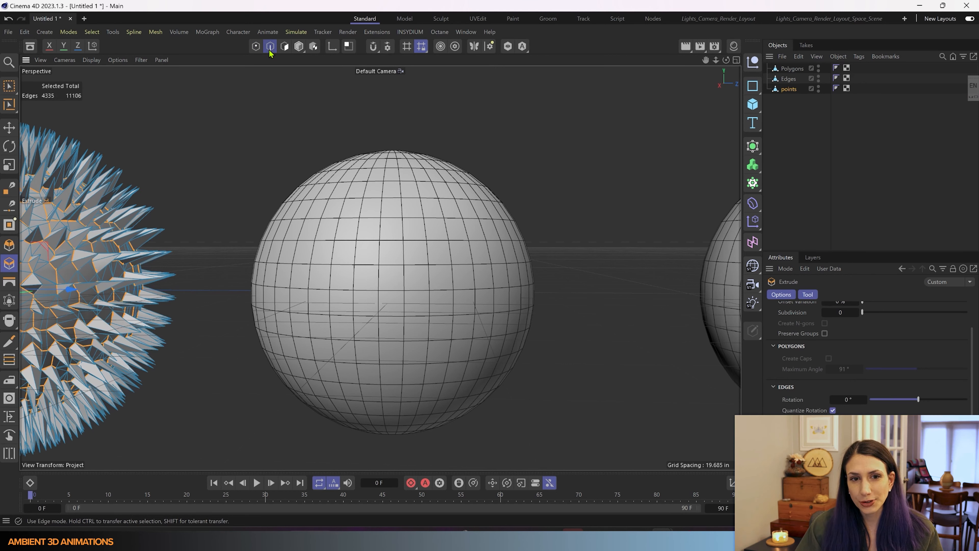
Rectangle-select a block of edges across the middle of the Edges sphere, extending the selection to include the block's outer column.
click(12, 87)
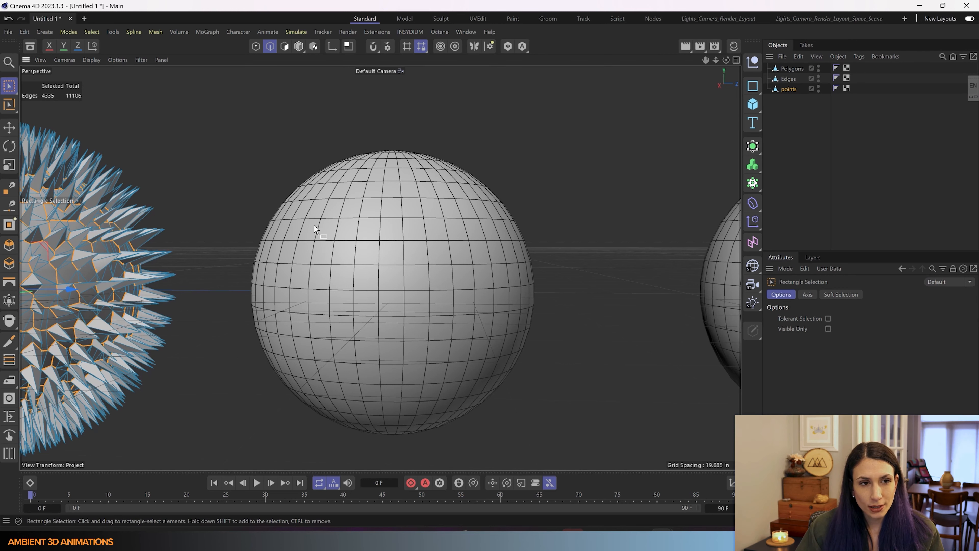
click(788, 79)
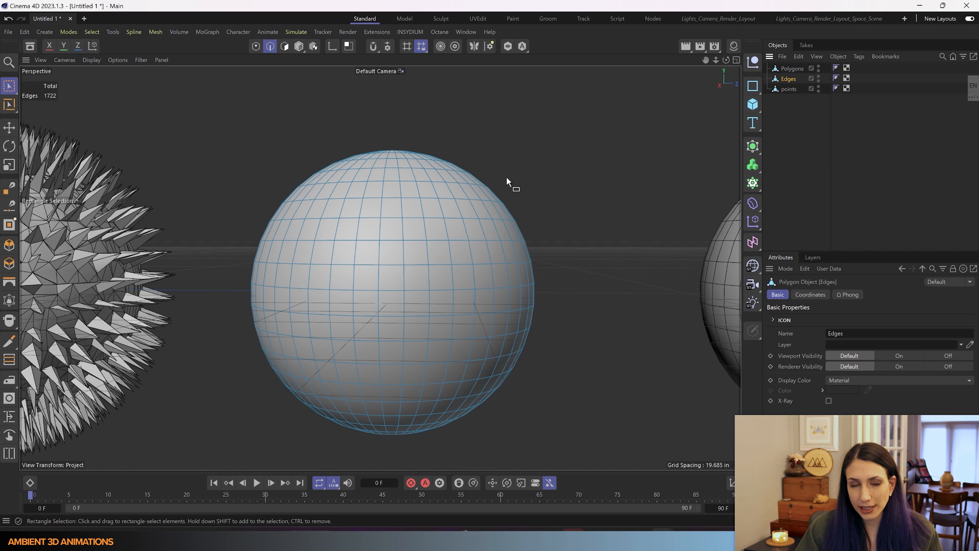
drag(309, 230, 482, 354)
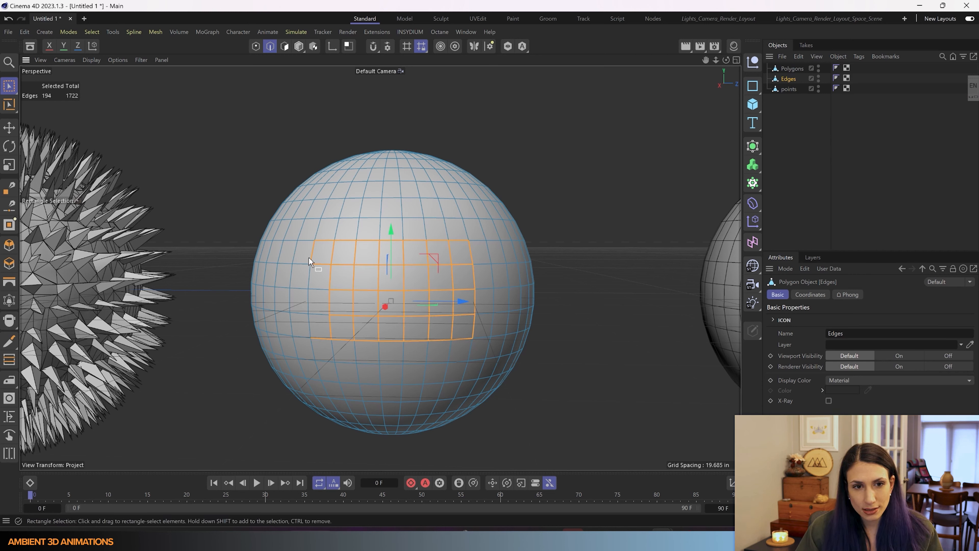
shift+drag(306, 257, 339, 361)
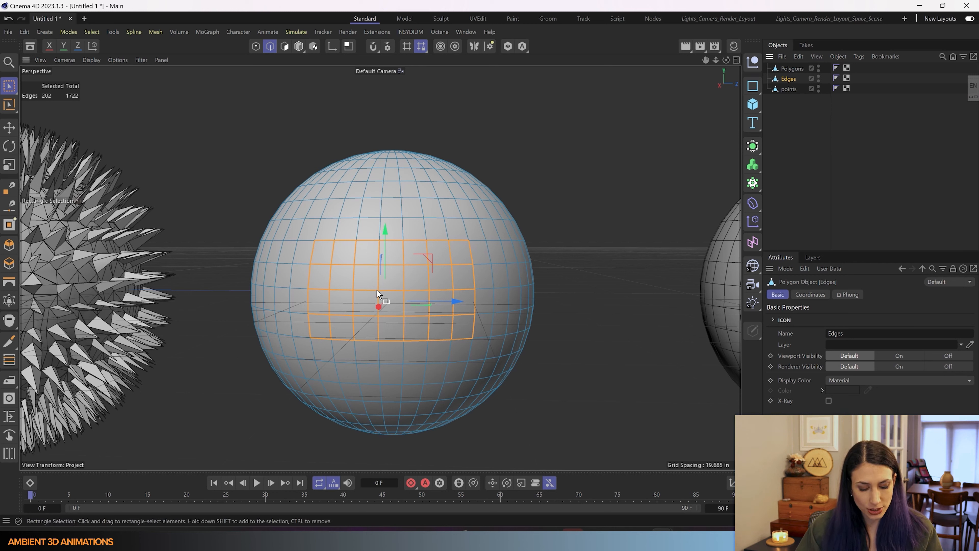
Try extruding the selected edges with an offset of 19.9213 in, inspect the sphere's back side, and undo the extrusion.
key(m)
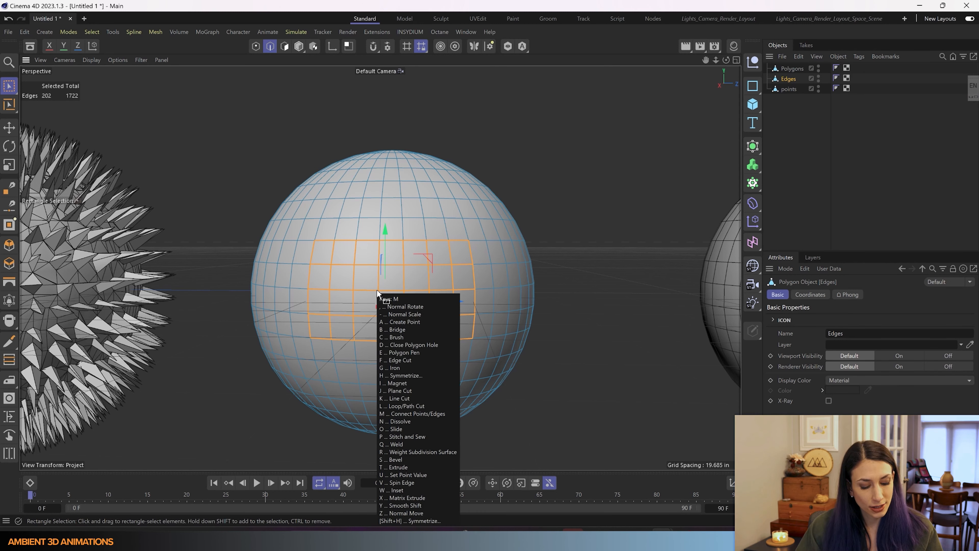
key(t)
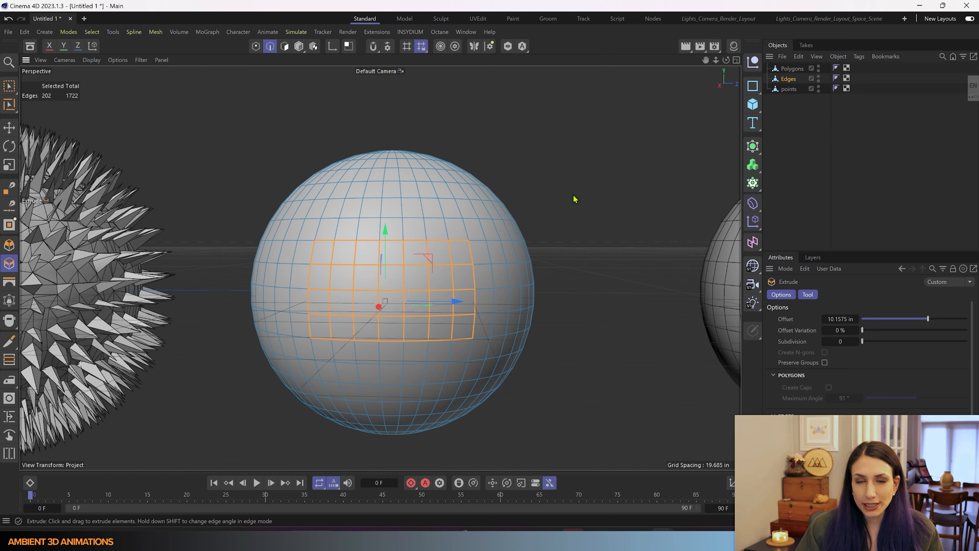
drag(573, 199, 665, 199)
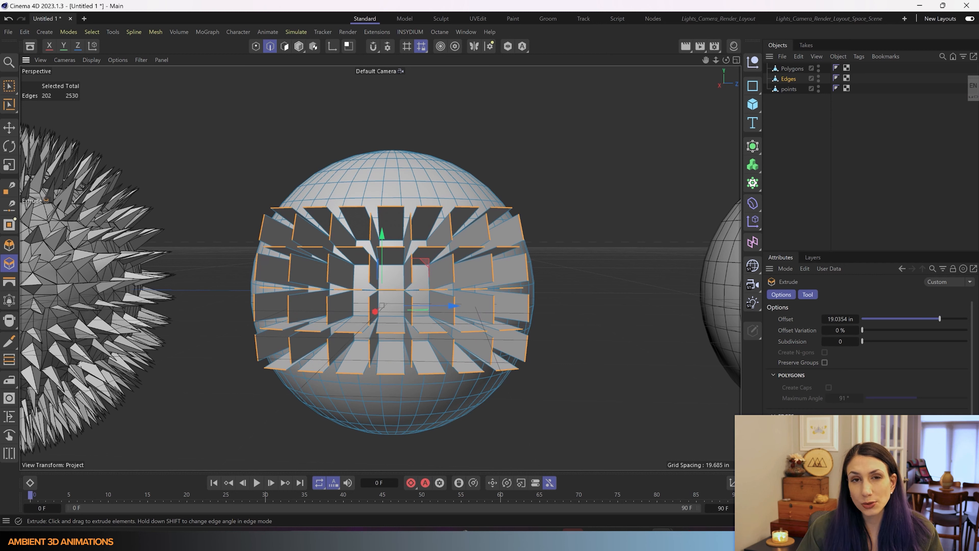
drag(665, 199, 669, 199)
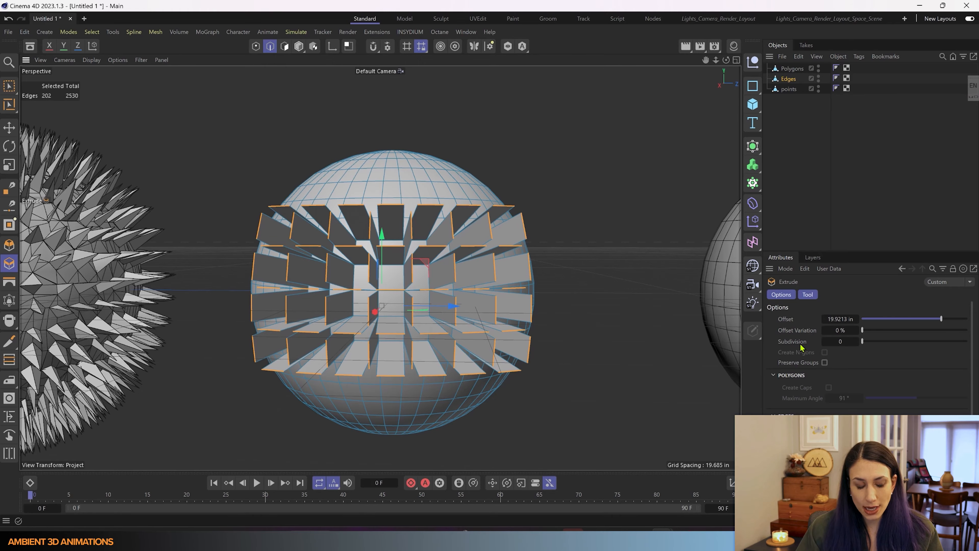
alt+drag(680, 277, 390, 170)
key(ctrl+z)
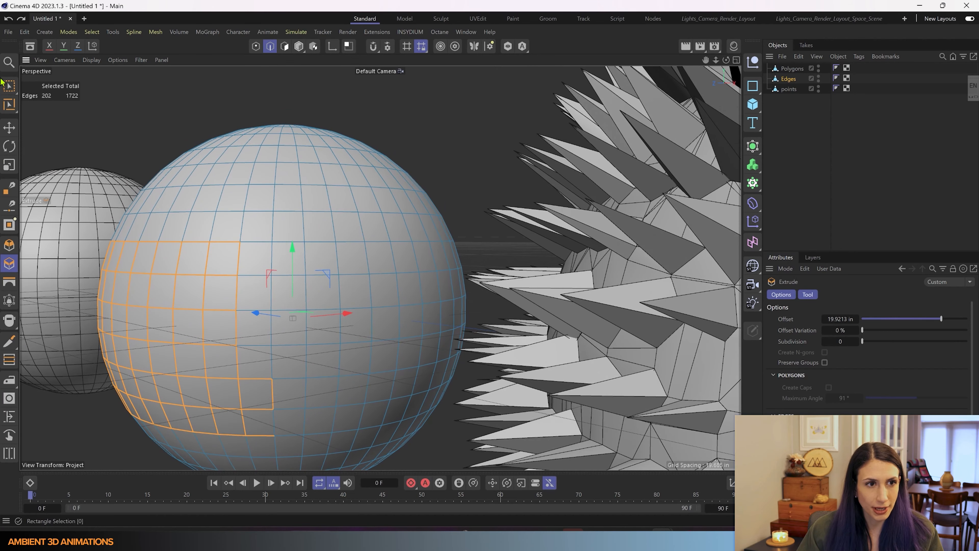
Remove the edges on the far side of the Edges sphere from the selection, keeping only the front block.
click(9, 86)
scroll(143, 241, down, 3)
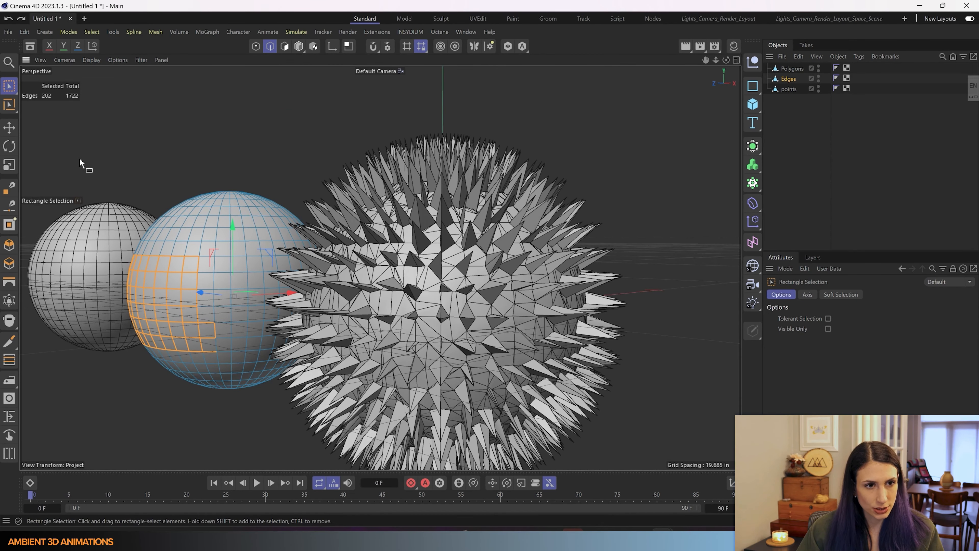
drag(79, 159, 224, 421)
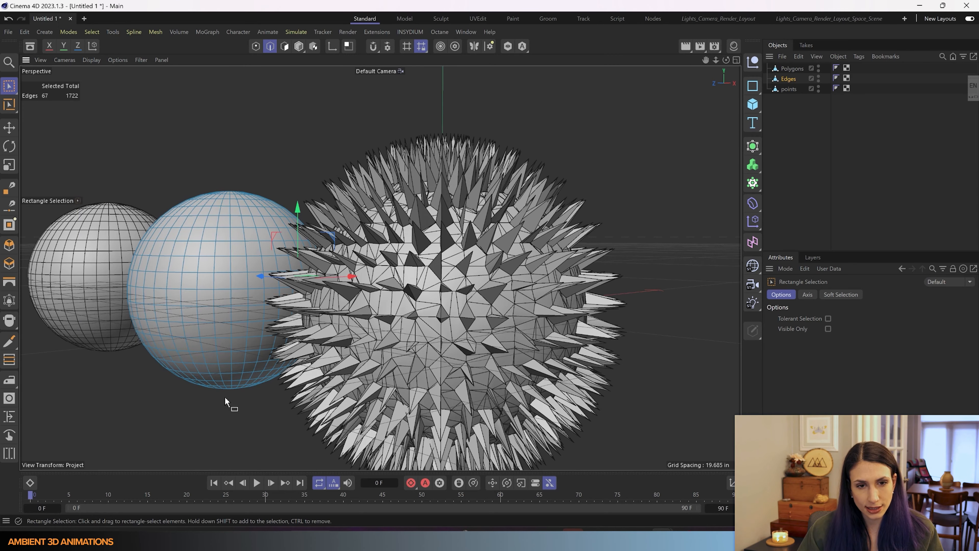
alt+drag(237, 352, 80, 355)
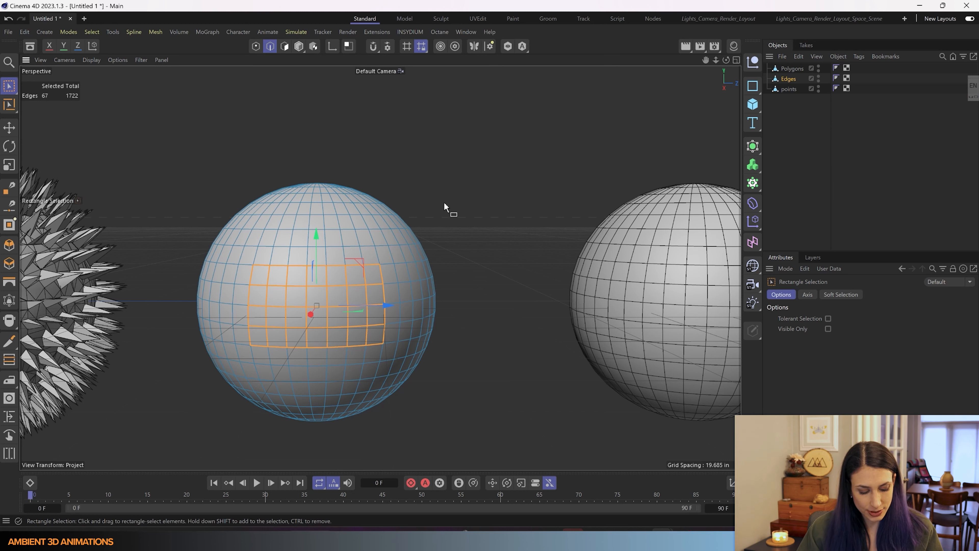
Try extruding the front edge block 18.9567 in with Preserve Groups enabled, inspect the connected cells, and undo the extrusion.
key(d)
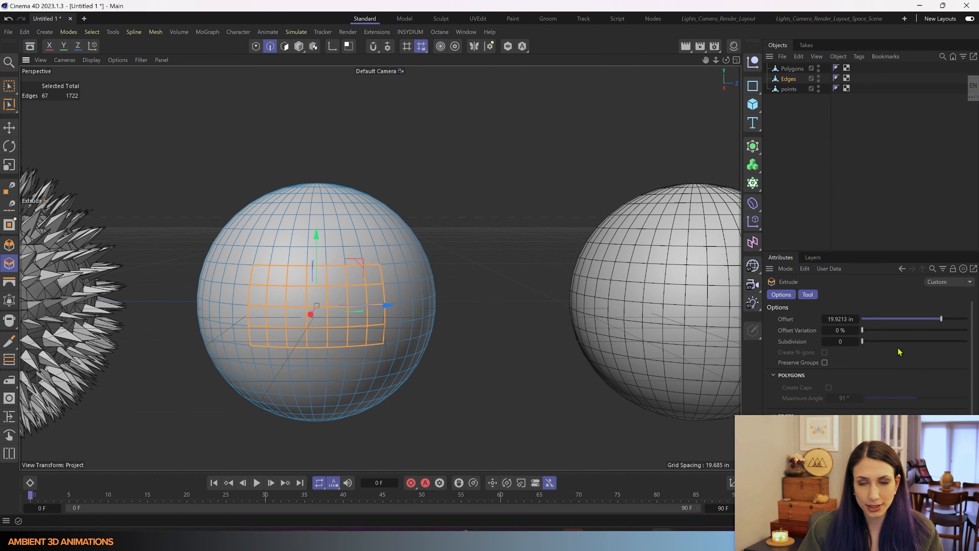
click(825, 363)
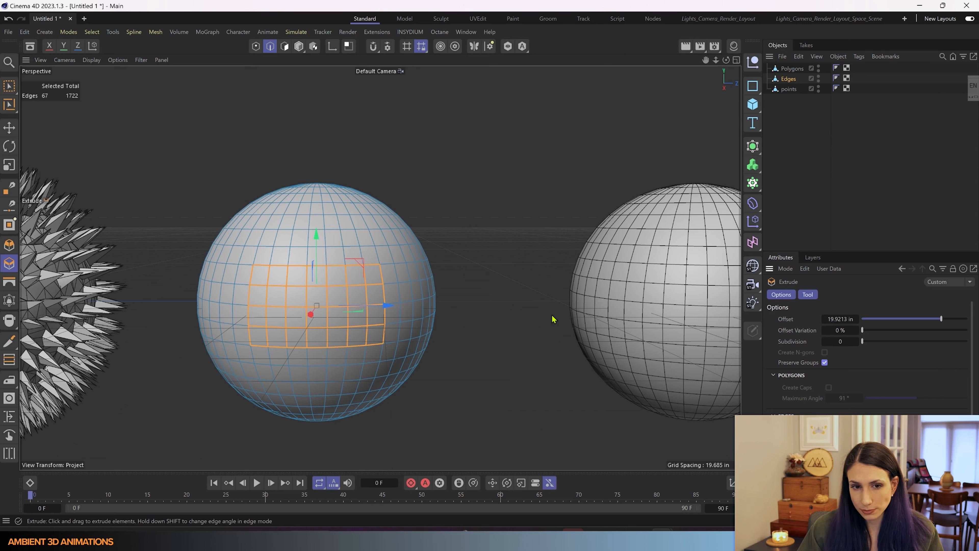
drag(495, 313, 559, 313)
scroll(424, 235, up, 10)
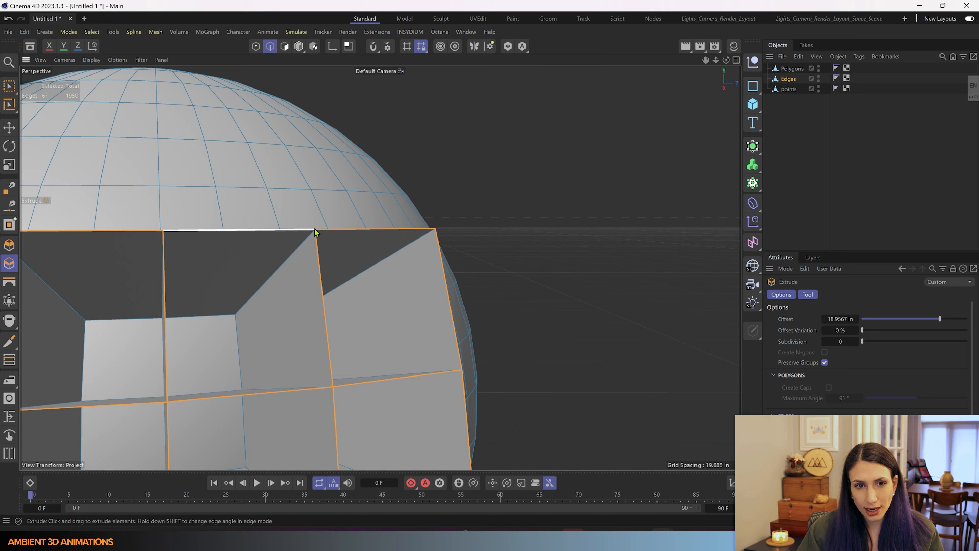
scroll(499, 341, down, 10)
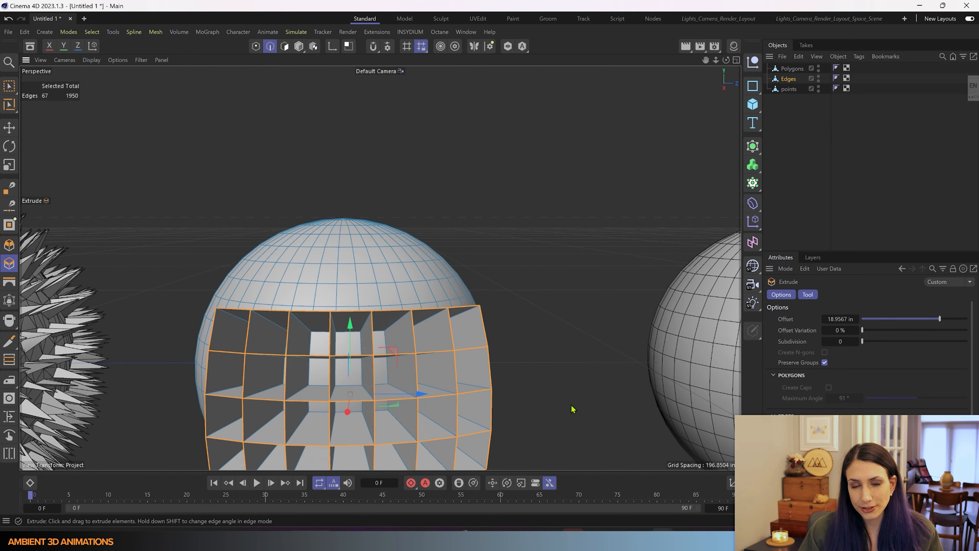
alt+drag(573, 409, 595, 410)
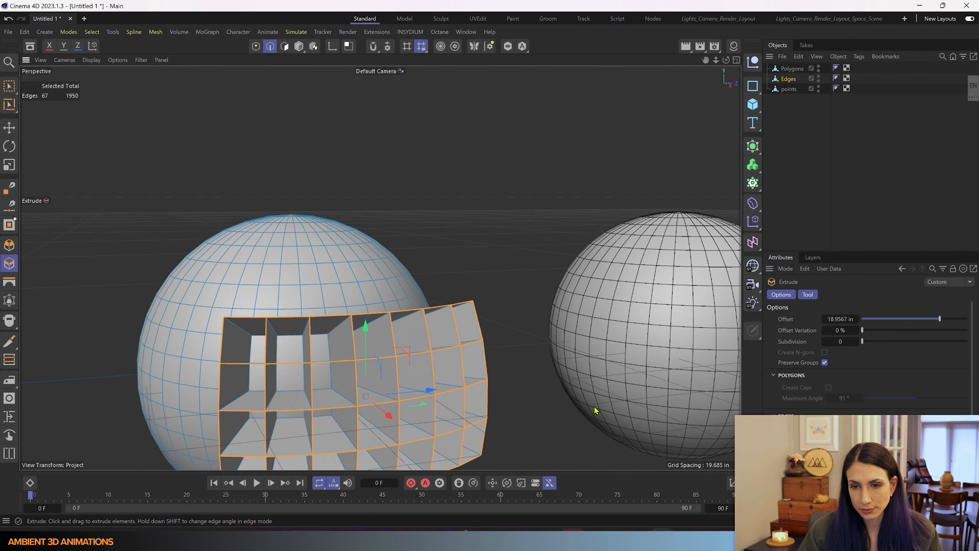
alt+drag(534, 408, 542, 323)
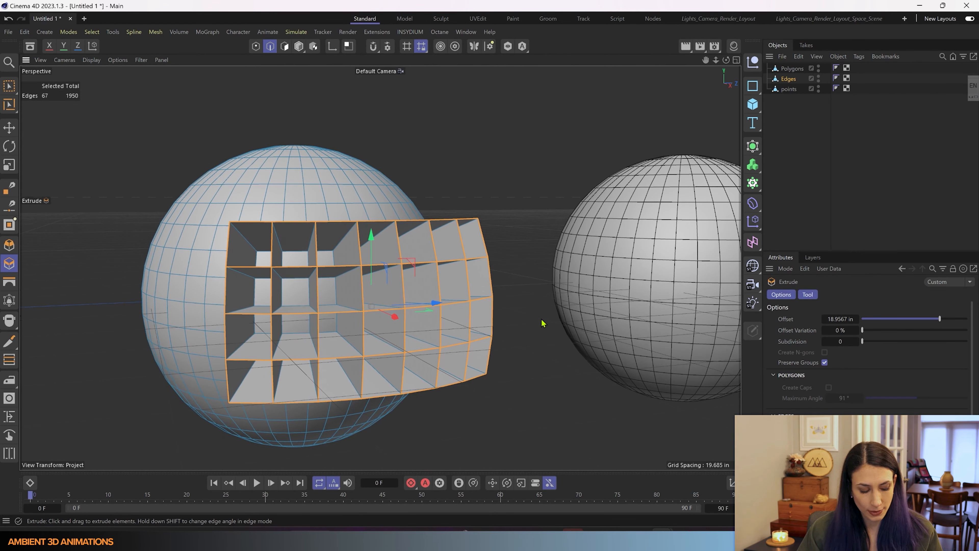
key(ctrl+z)
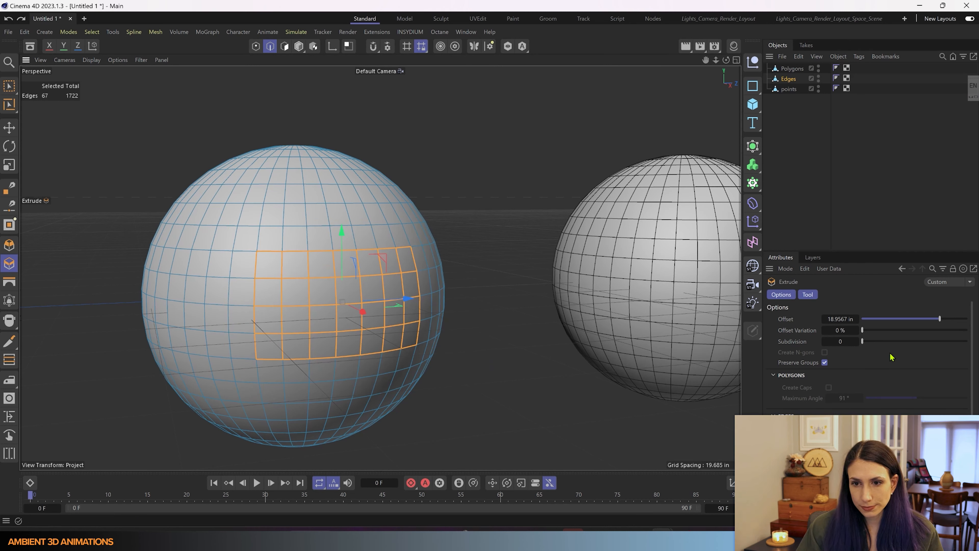
Disable Preserve Groups and extrude the front edge block with an offset of 39.3701 in.
click(824, 363)
drag(520, 240, 638, 240)
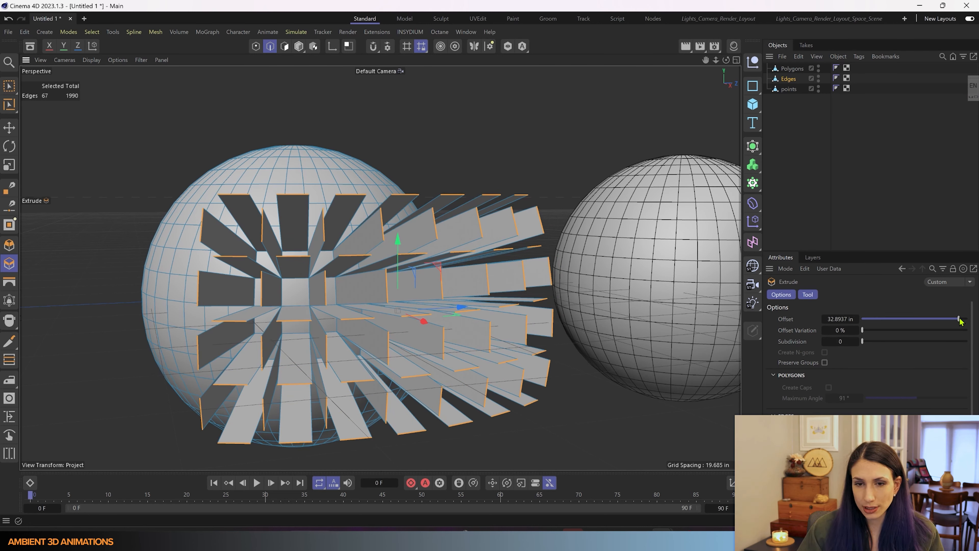
mouse_move(961, 321)
mouse_down()
mouse_move(953, 320)
mouse_move(975, 319)
mouse_up()
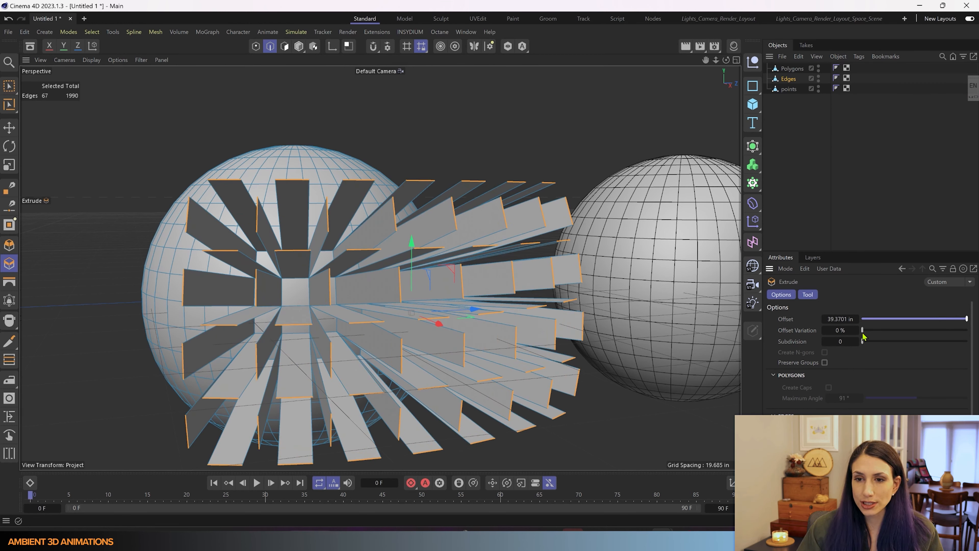
Set the edge extrusion's offset variation to 87% and its subdivision to 3.
drag(863, 333, 956, 341)
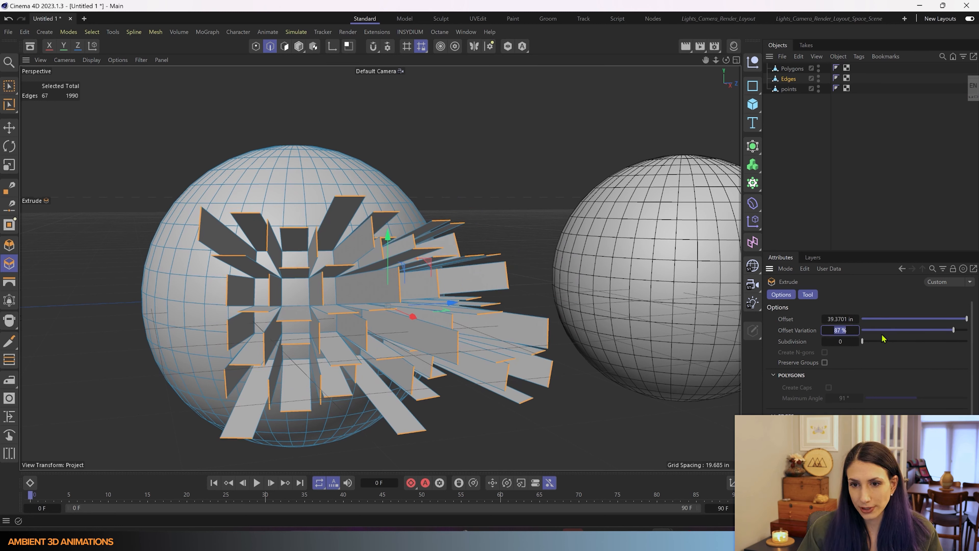
mouse_move(564, 439)
alt+mouse_down()
mouse_move(583, 423)
mouse_move(644, 424)
mouse_move(540, 444)
mouse_move(549, 422)
mouse_move(576, 430)
alt+mouse_up()
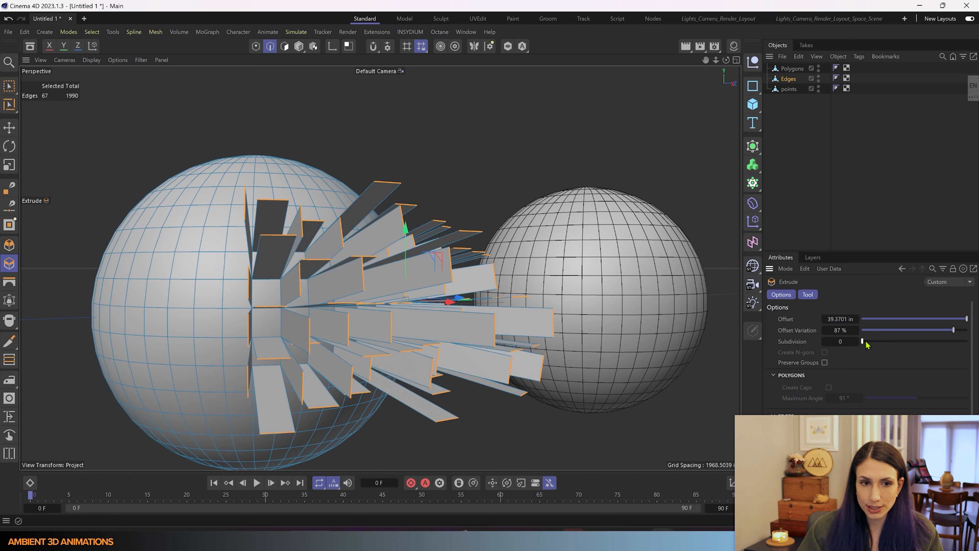
drag(863, 342, 894, 346)
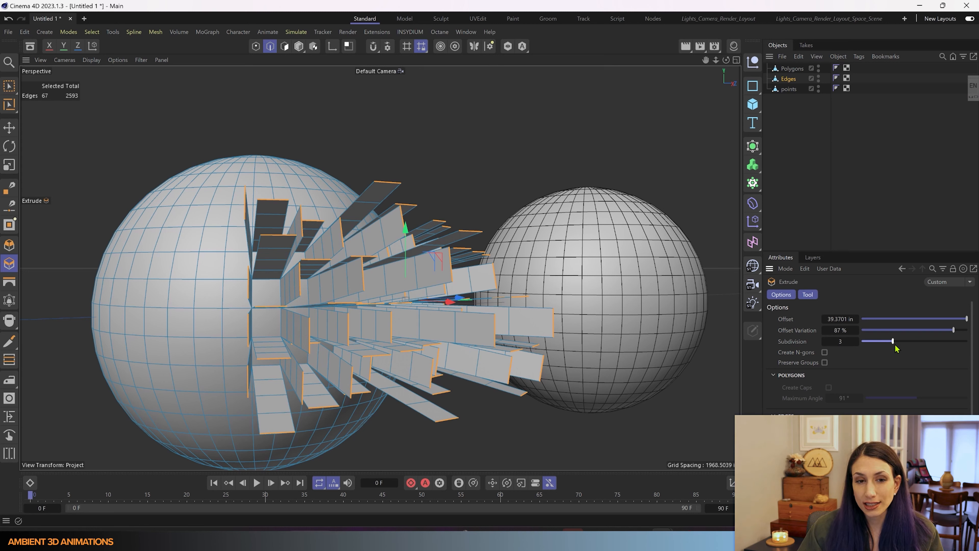
mouse_move(898, 345)
mouse_down()
mouse_move(930, 345)
mouse_move(896, 341)
mouse_up()
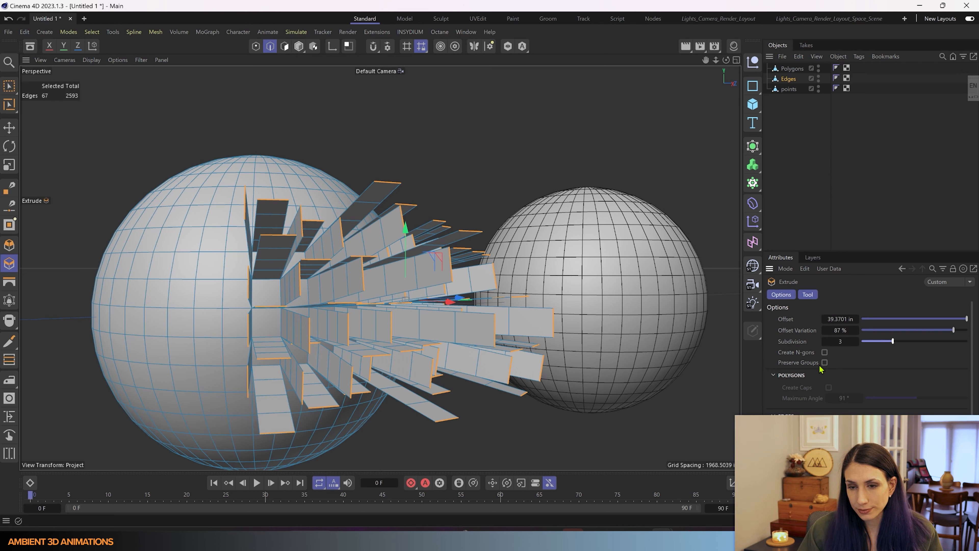
Set the edge extrusion's rotation to 0° and deselect all edges of the sphere.
scroll(797, 405, down, 2)
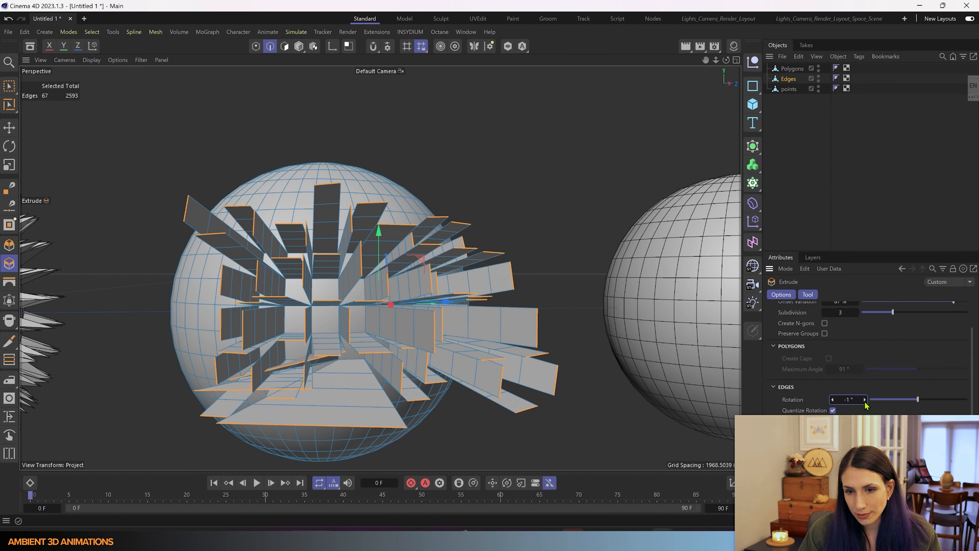
click(865, 400)
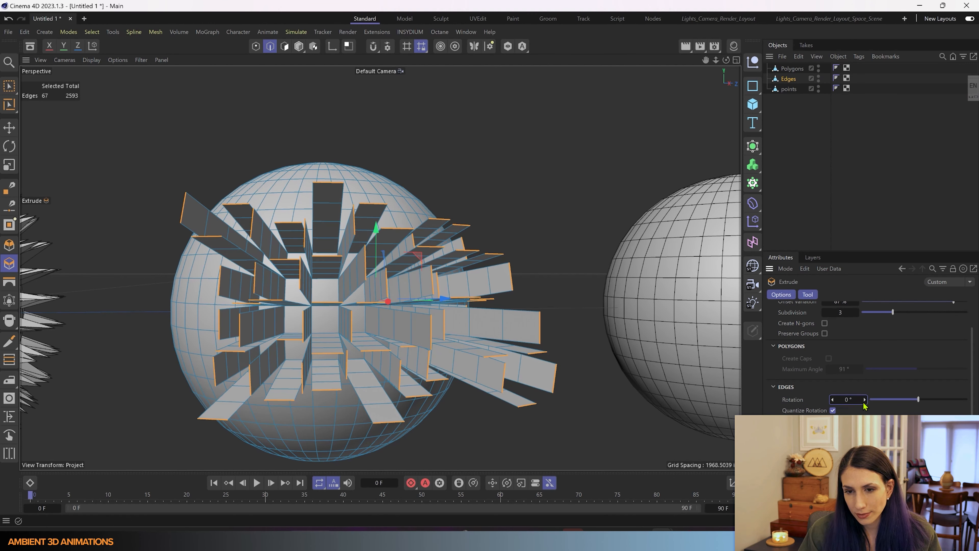
click(455, 142)
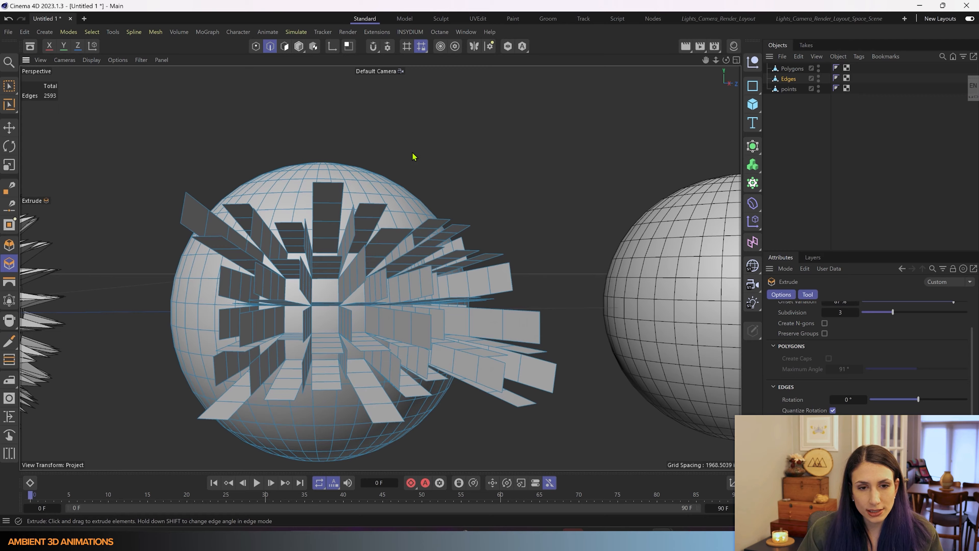
Select a single edge on the upper part of the Edges sphere and undo the trial extrusion made from it.
alt+drag(414, 157, 485, 204)
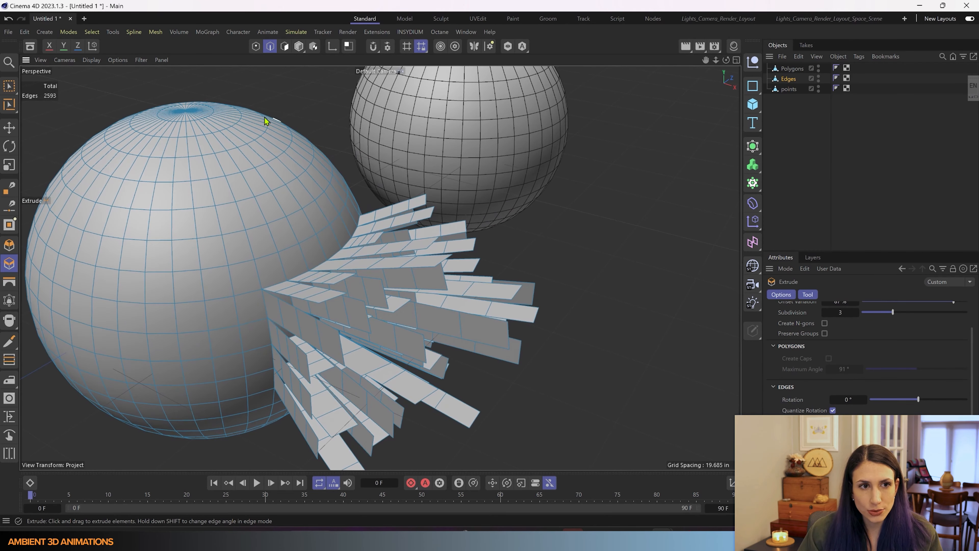
scroll(252, 174, up, 2)
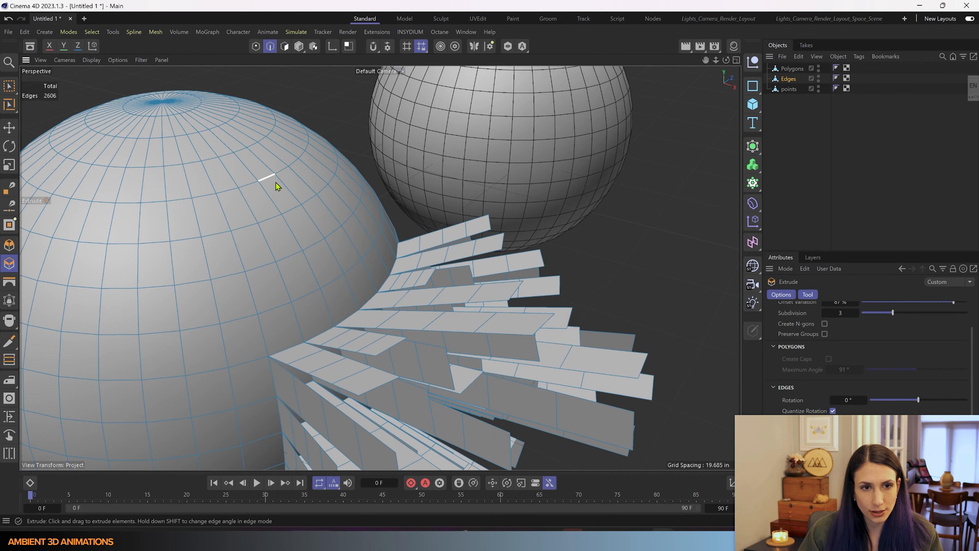
click(269, 180)
scroll(332, 201, down, 3)
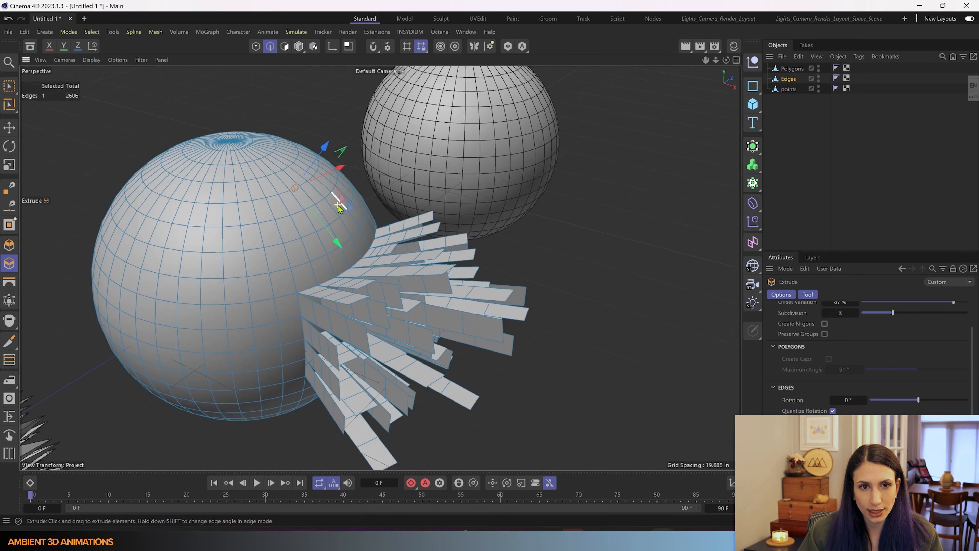
click(806, 462)
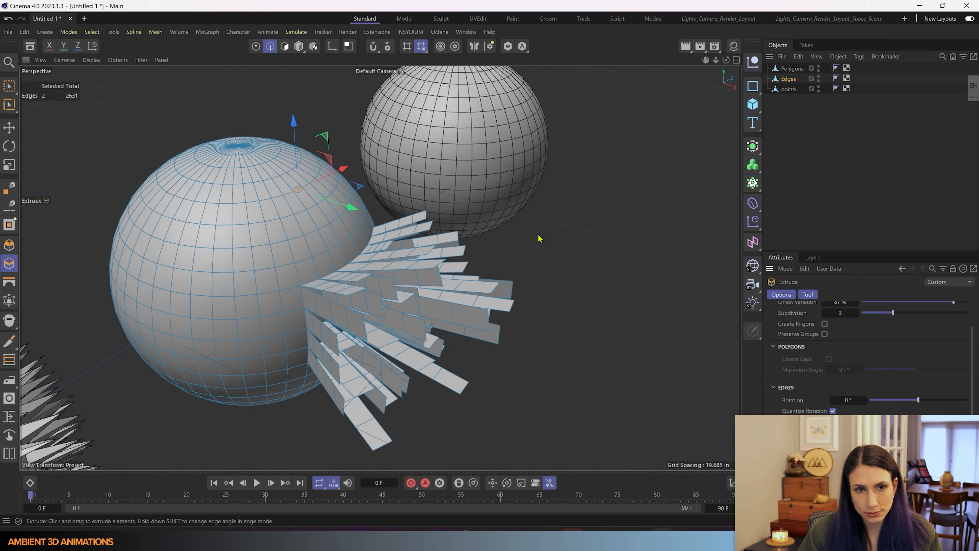
key(ctrl+z)
Extrude the single selected edge outward into a strip and view it from the side.
key(m)
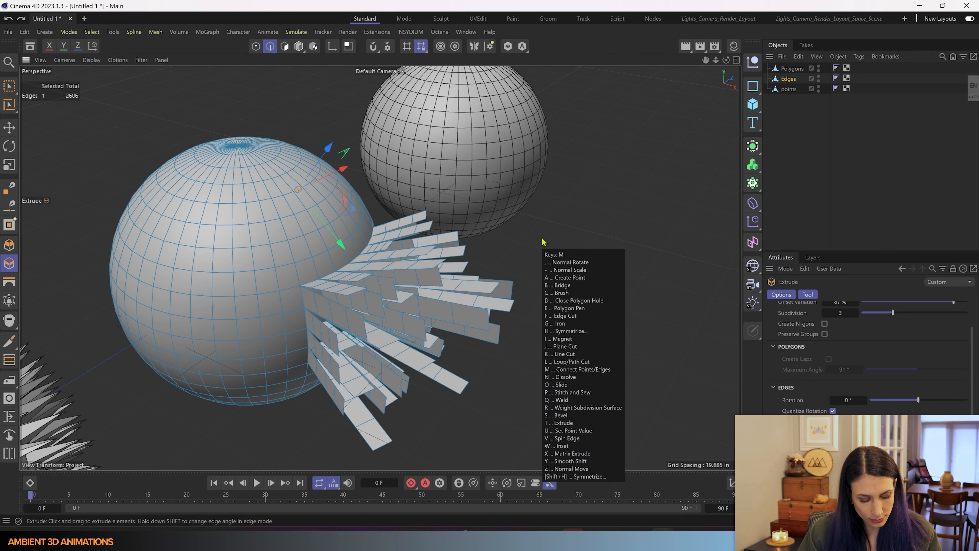
key(t)
drag(542, 238, 593, 238)
alt+middle_drag(386, 188, 431, 276)
scroll(386, 282, up, 3)
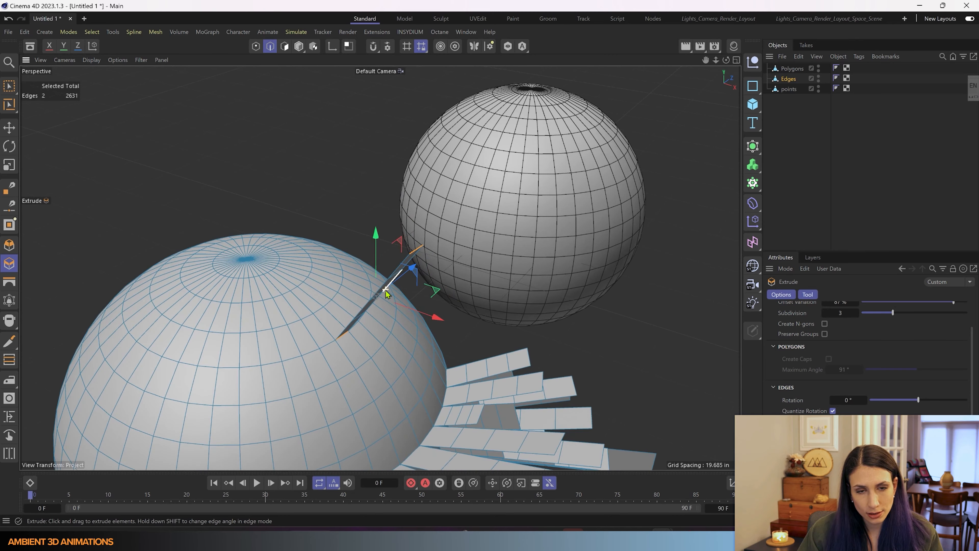
alt+drag(361, 343, 351, 297)
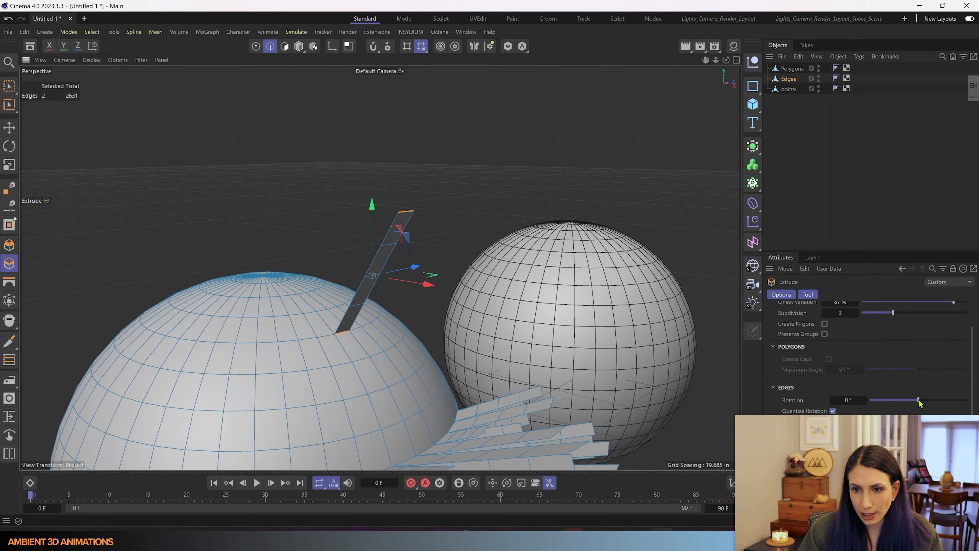
Set the edge extrusion's rotation to -37° and view the bent strip from above.
mouse_move(922, 401)
mouse_down()
mouse_move(910, 405)
mouse_move(921, 410)
mouse_move(898, 410)
mouse_move(927, 399)
mouse_move(909, 402)
mouse_up()
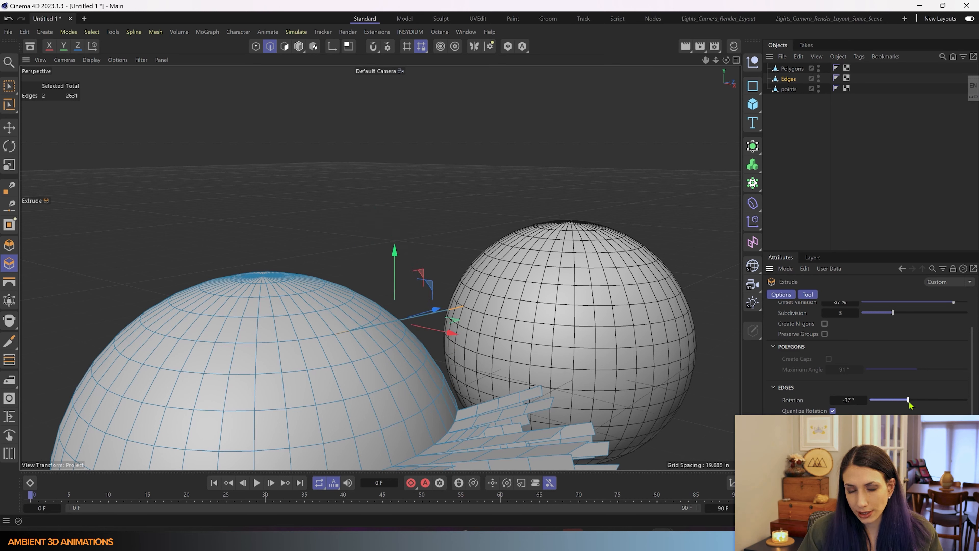
scroll(910, 405, up, 2)
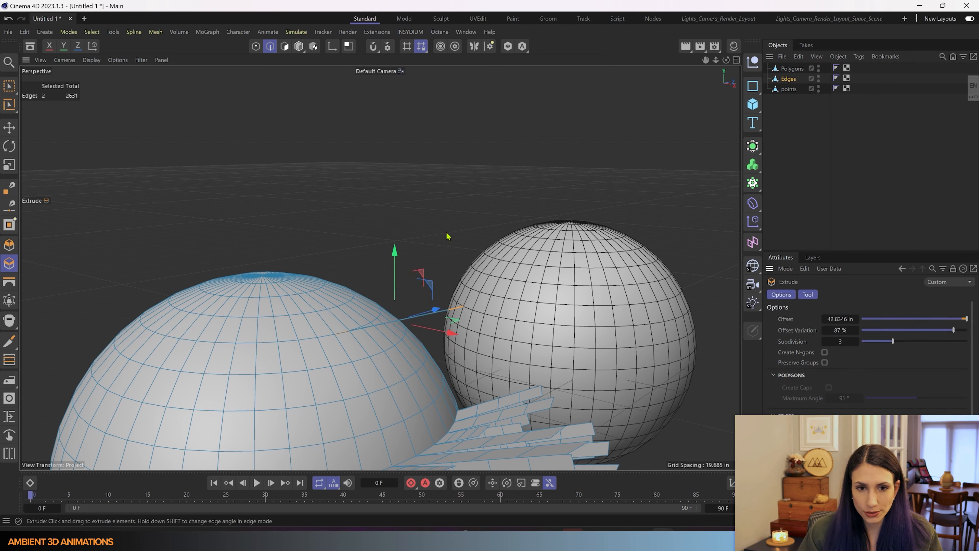
alt+drag(476, 158, 505, 199)
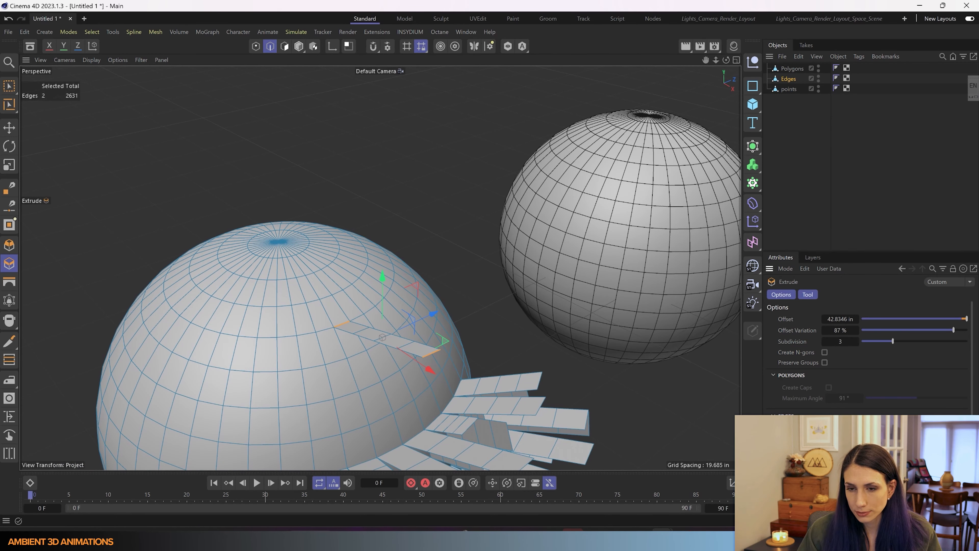
scroll(868, 355, down, 2)
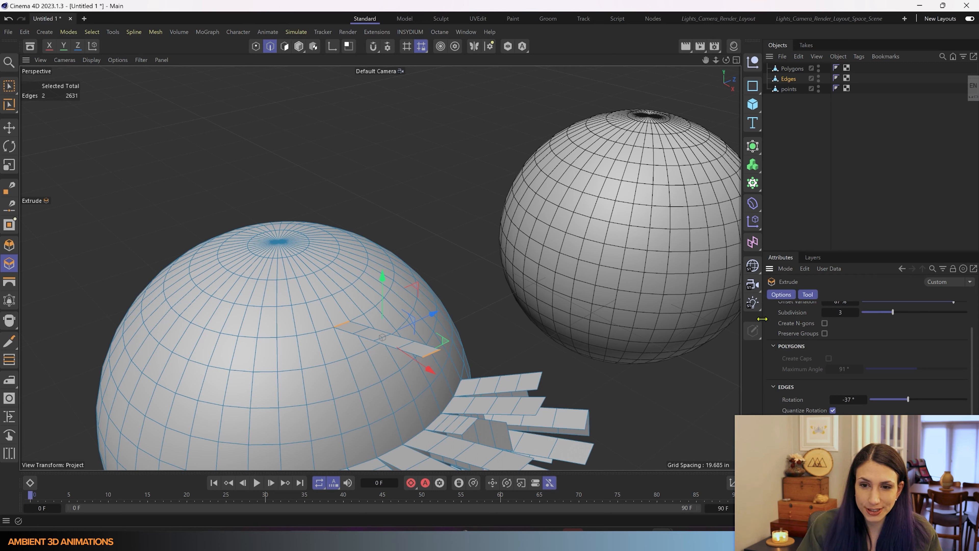
scroll(797, 388, up, 2)
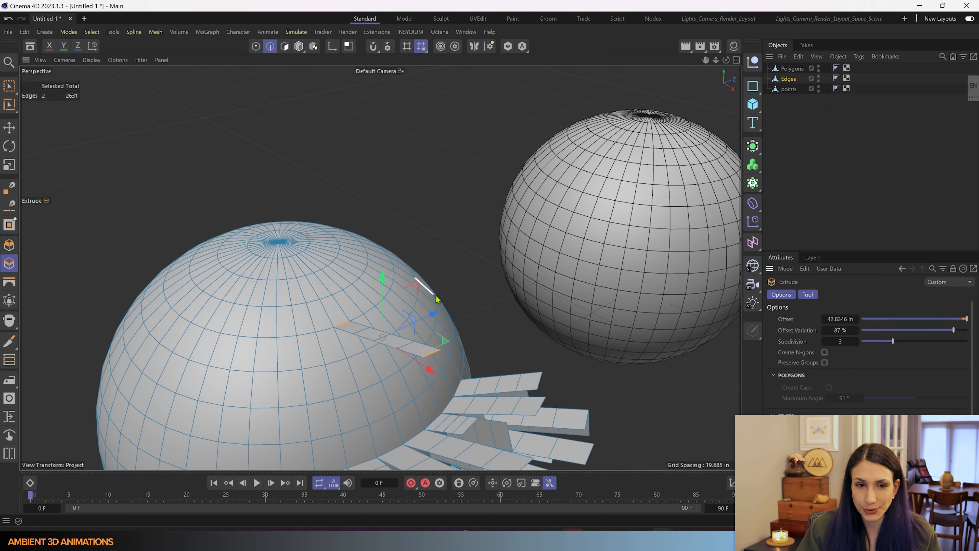
Switch to polygon mode on the Polygons sphere and select all its polygons with Rectangle Selection.
alt+drag(463, 287, 380, 259)
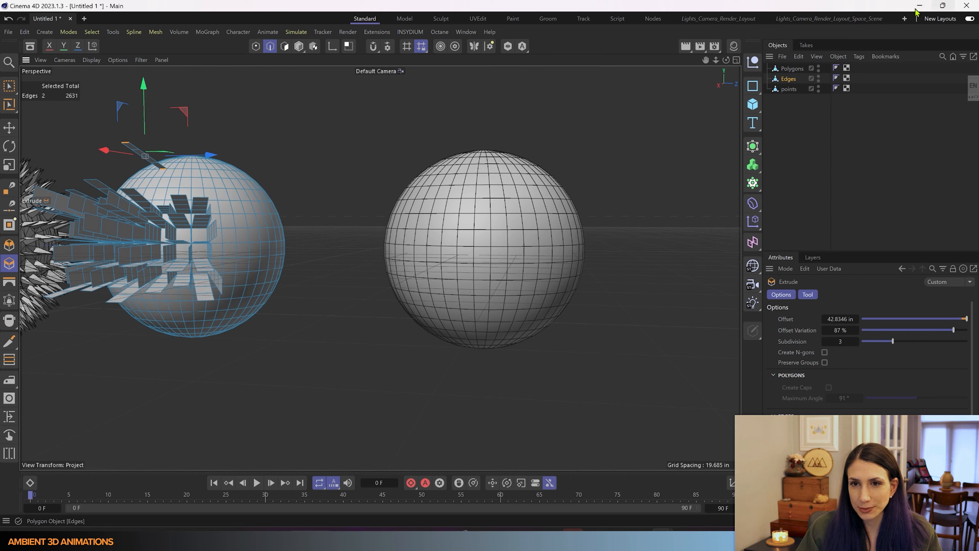
click(792, 69)
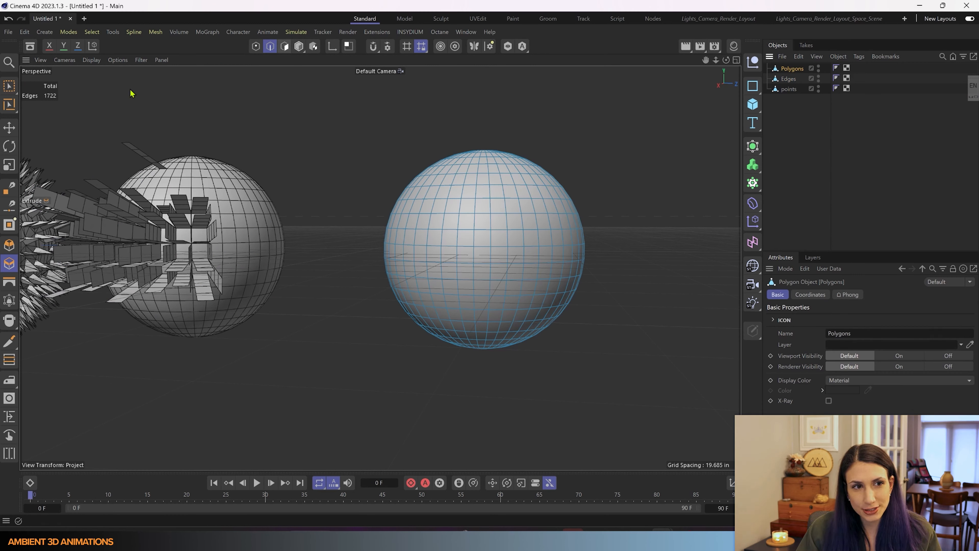
click(10, 87)
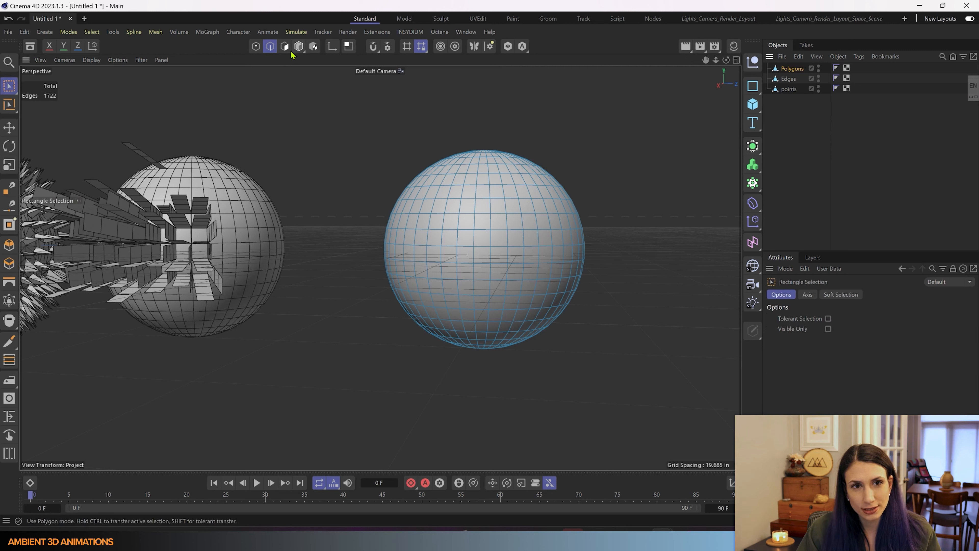
click(284, 46)
drag(336, 114, 674, 422)
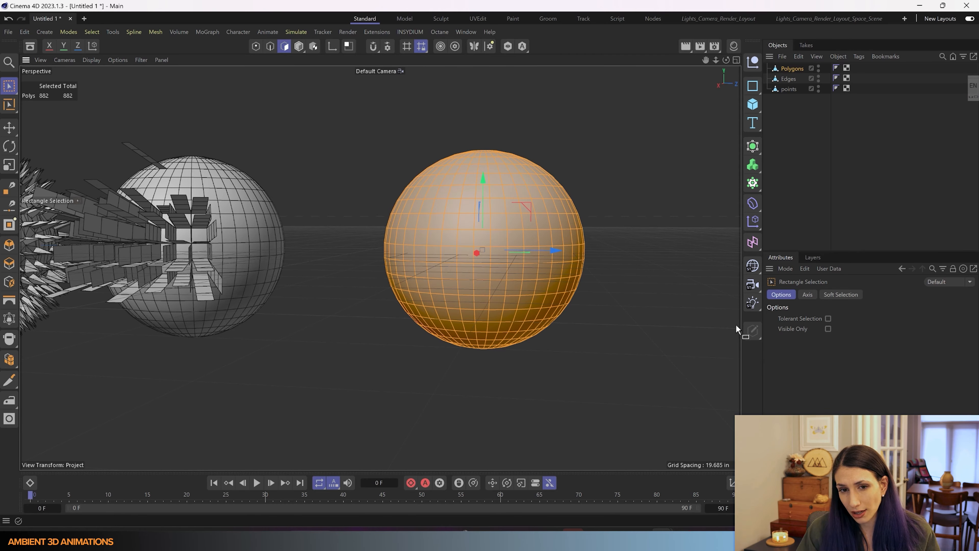
mouse_move(654, 319)
alt+mouse_down()
mouse_move(355, 323)
mouse_move(695, 344)
mouse_move(671, 320)
mouse_move(664, 337)
mouse_move(656, 324)
alt+mouse_up()
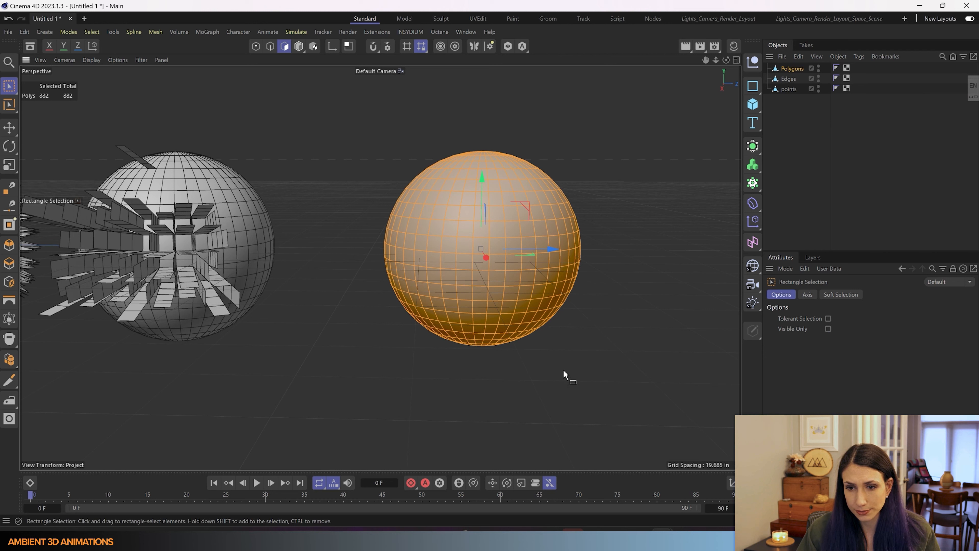
Clear the polygon selection, enable Visible Only and rectangle-select the sphere's polygons again to see which ones are included.
click(712, 383)
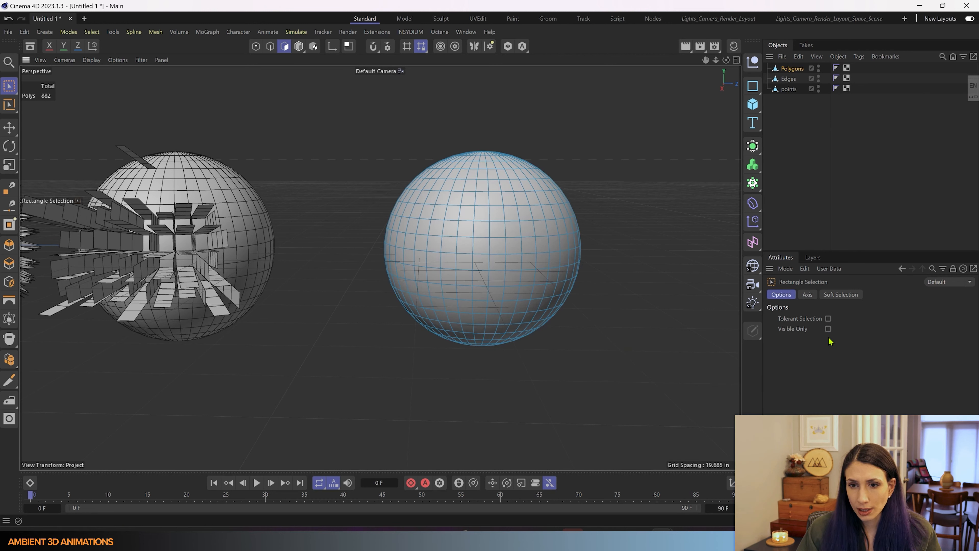
click(828, 329)
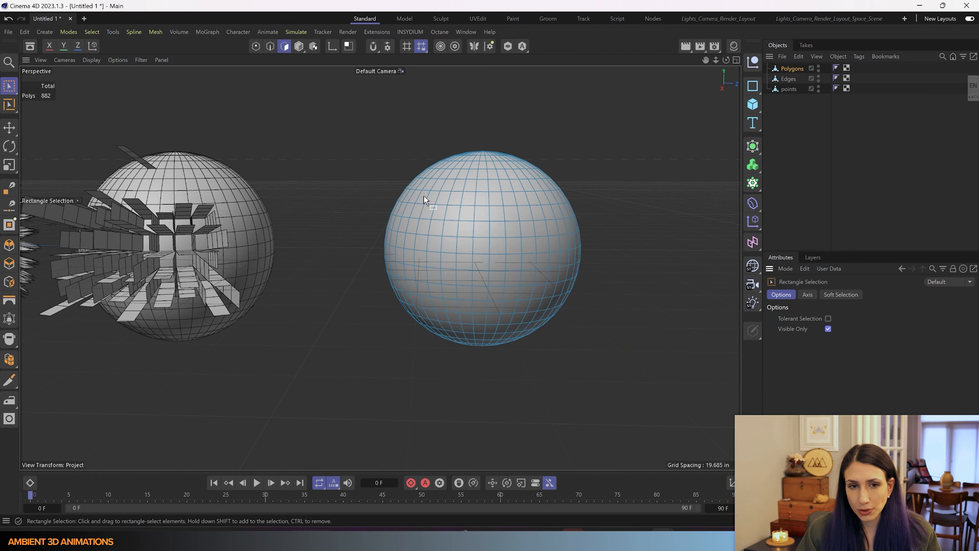
drag(339, 135, 671, 414)
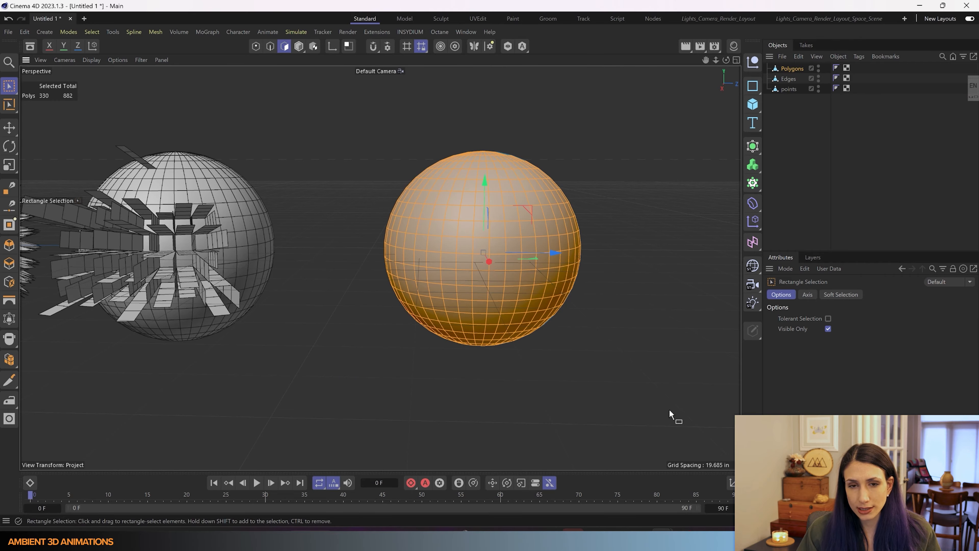
alt+drag(630, 386, 581, 376)
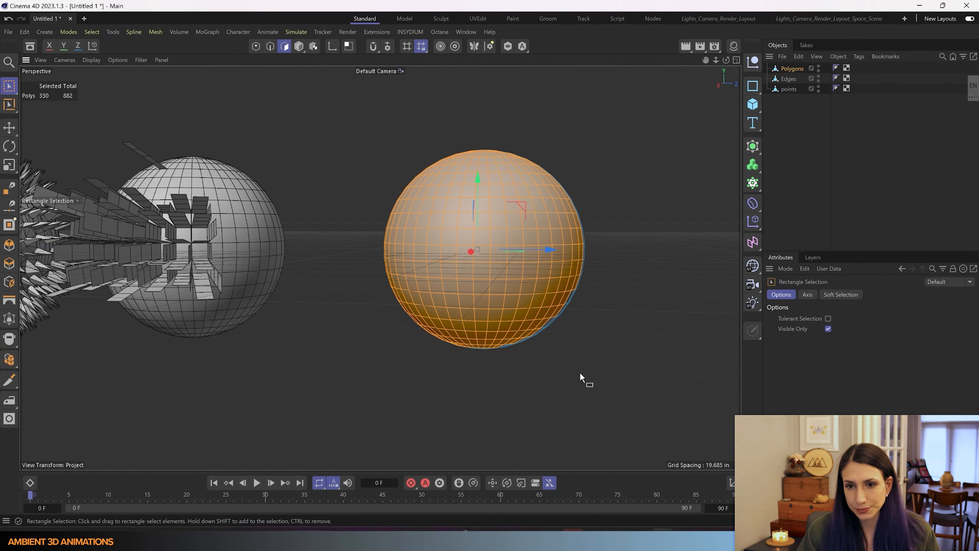
Disable Visible Only and reselect all polygons of the sphere, including those on its back.
click(828, 329)
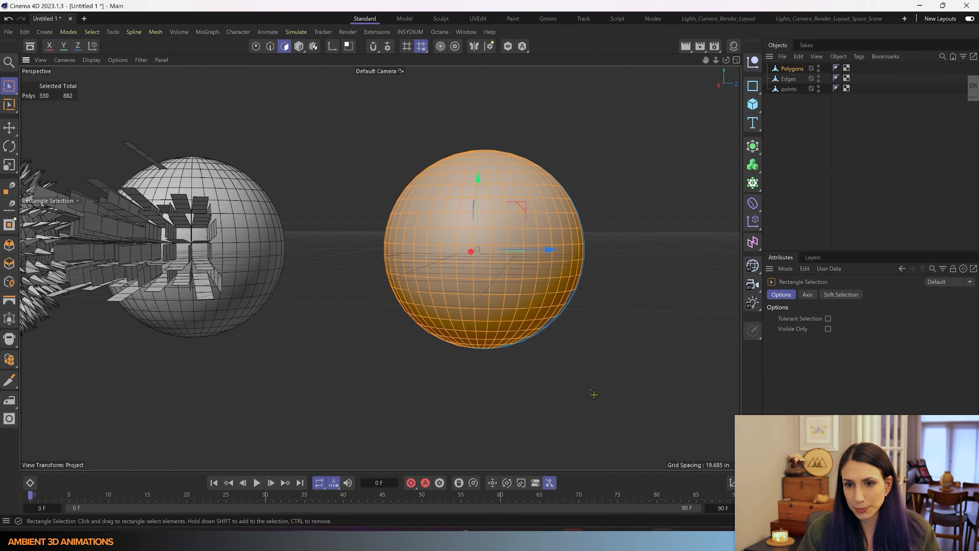
click(590, 393)
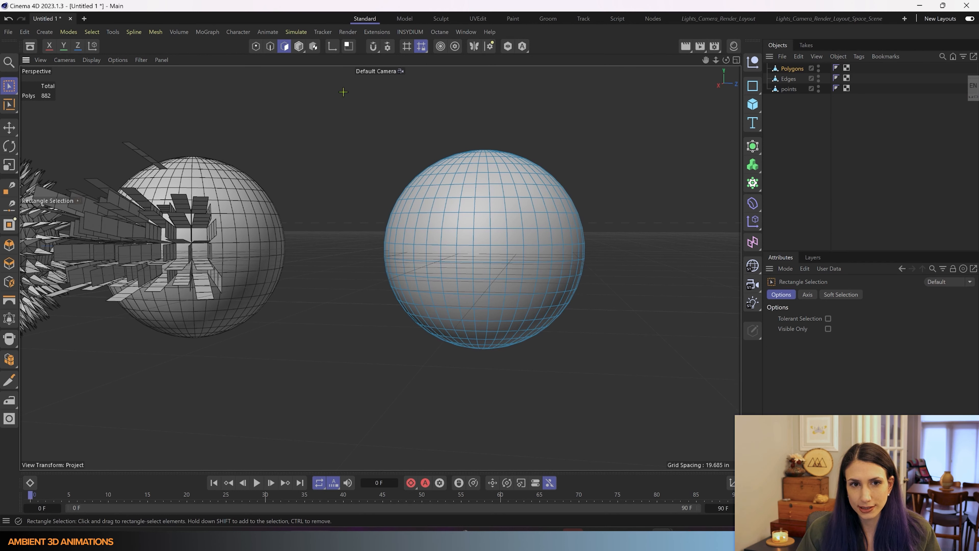
drag(342, 91, 688, 446)
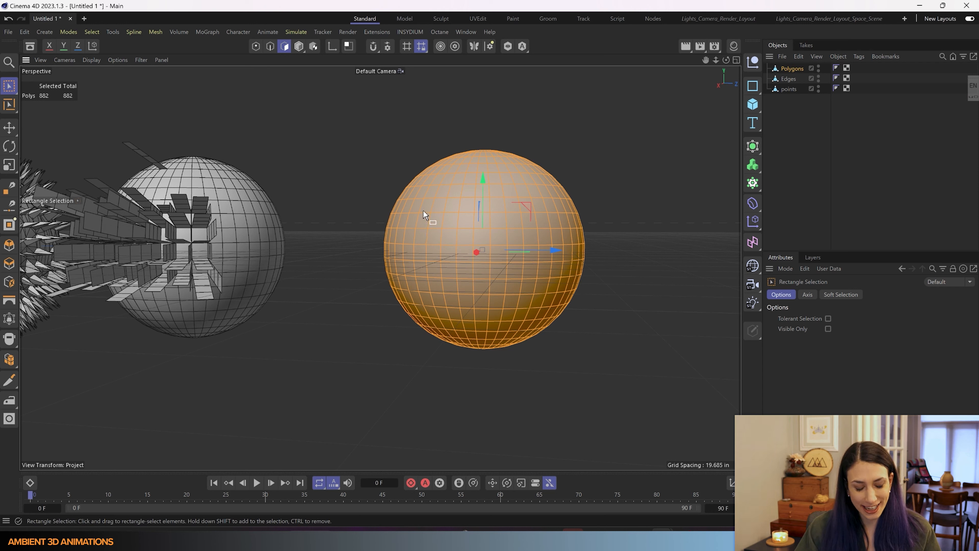
Extrude all selected polygons of the sphere outward by about 30.7 in.
key(m)
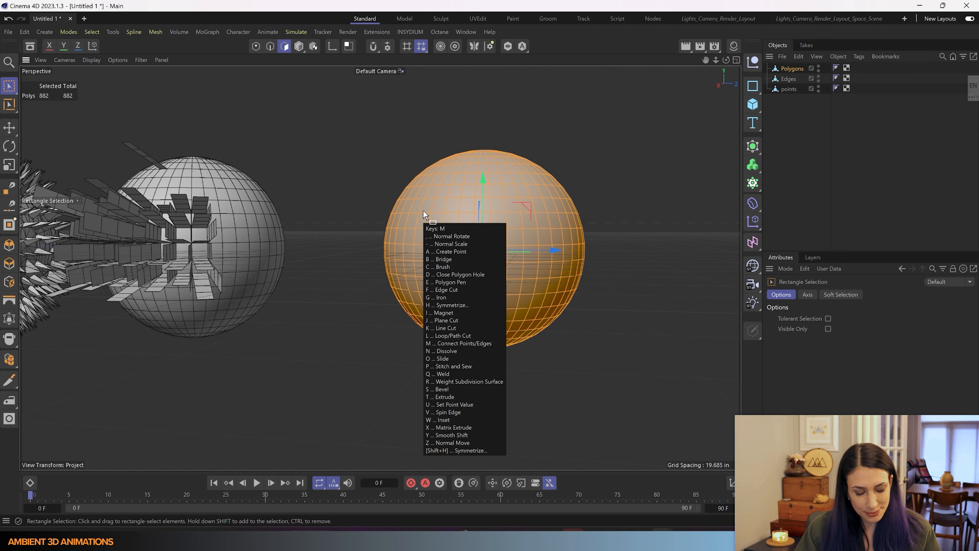
key(t)
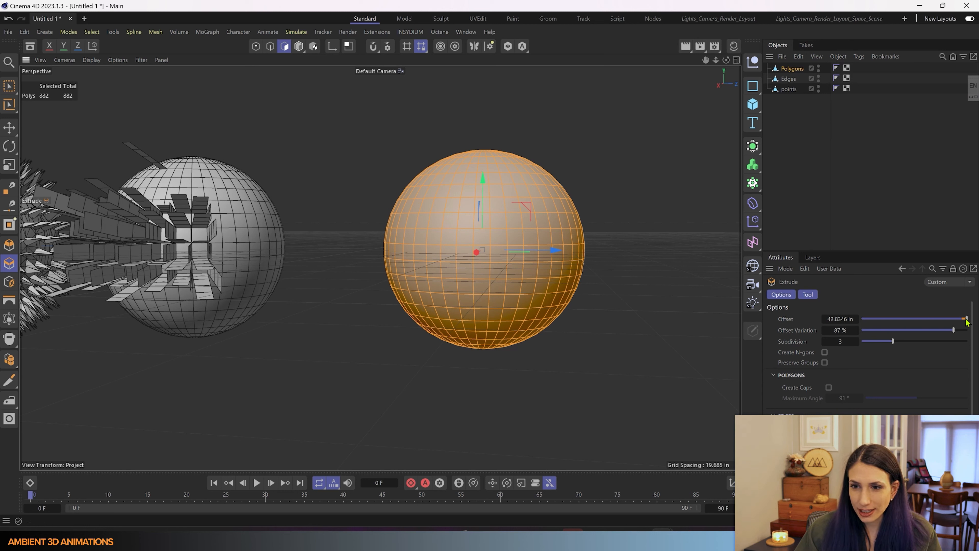
drag(967, 320, 946, 324)
drag(622, 195, 724, 195)
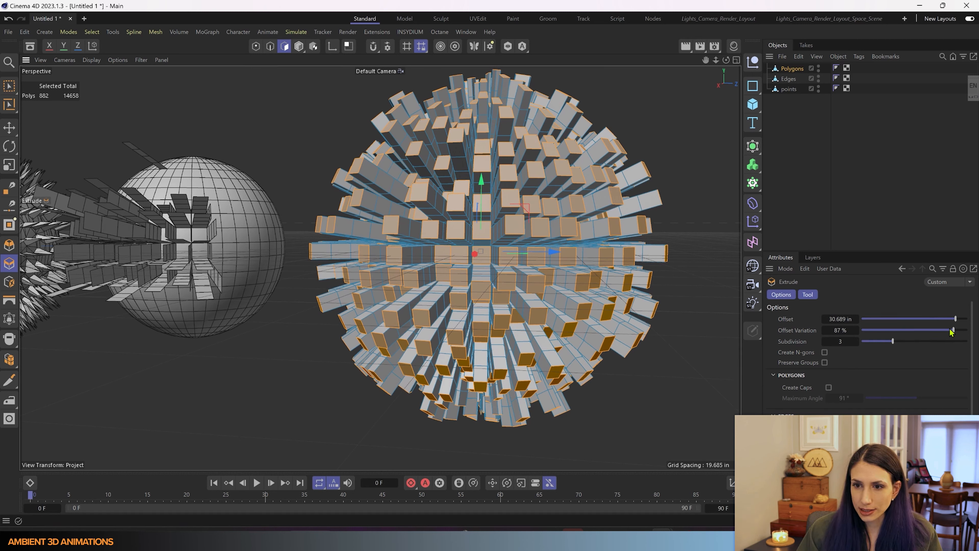
Set the polygon extrusion's offset variation to 0% and its subdivision to 0.
drag(954, 331, 854, 321)
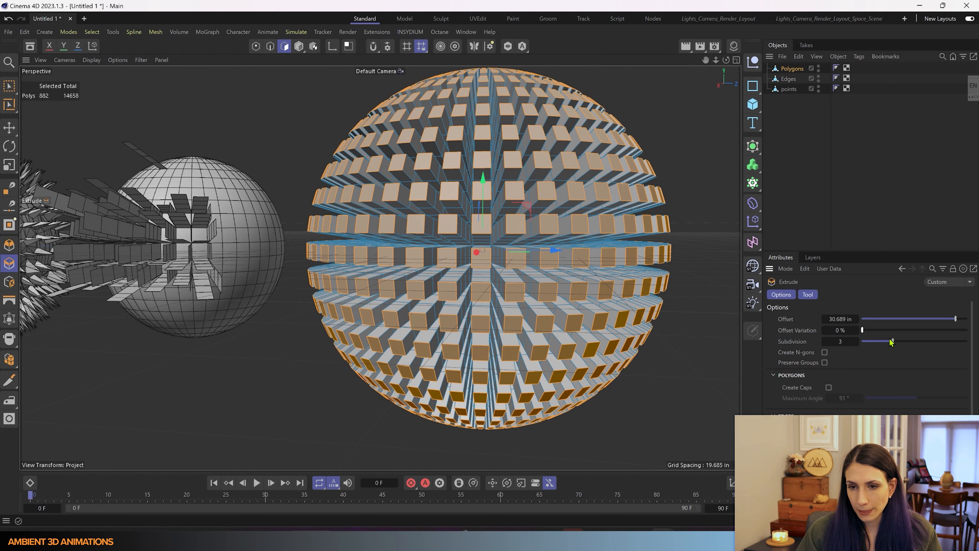
drag(889, 341, 863, 344)
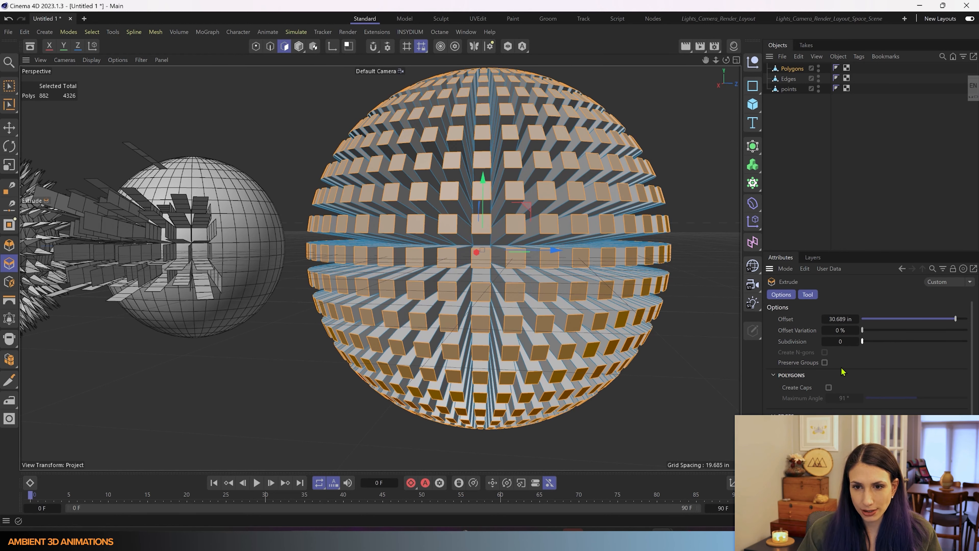
scroll(517, 277, down, 5)
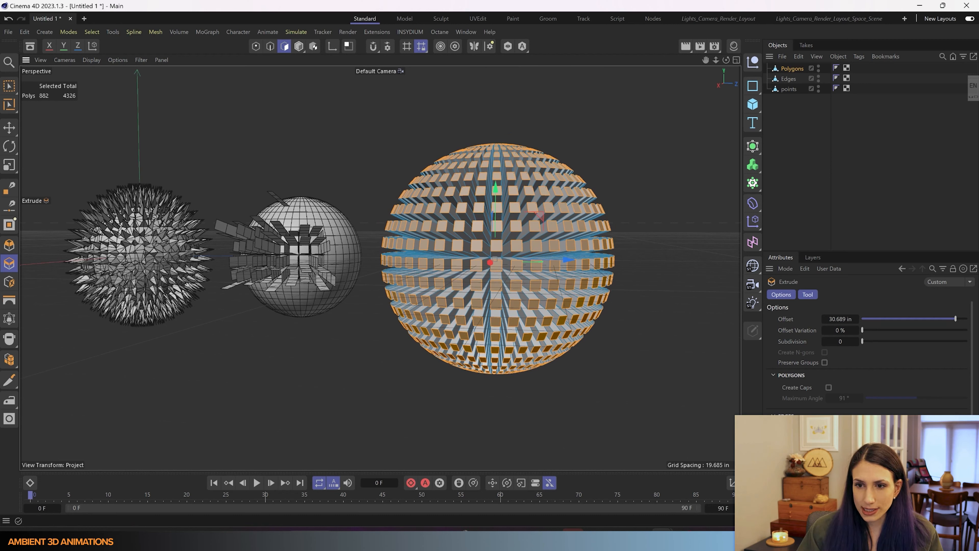
Enter an offset of 30 in for the polygon extrusion.
mouse_move(958, 318)
mouse_down()
mouse_move(931, 320)
mouse_move(967, 320)
mouse_move(923, 320)
mouse_move(953, 320)
mouse_up()
double_click(842, 319)
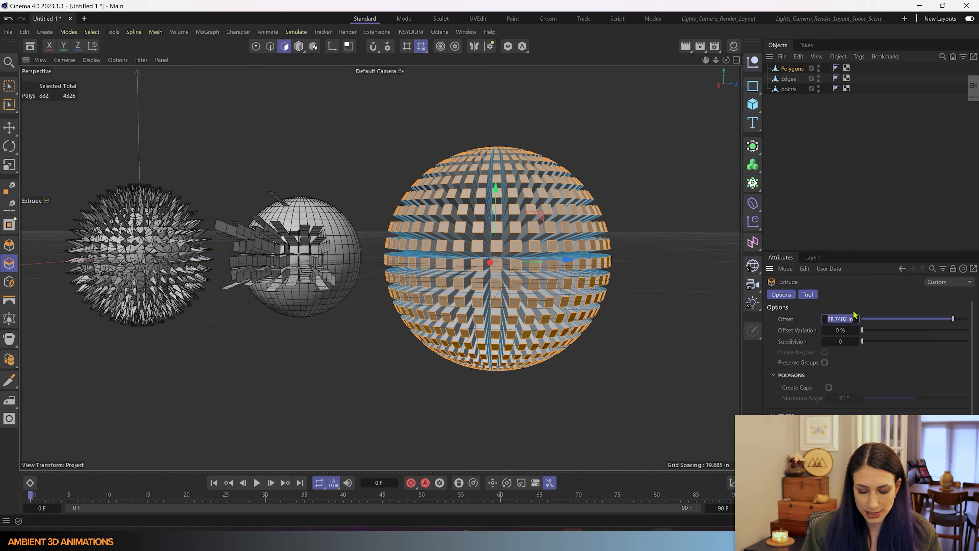
key(BackSpace)
text(30)
key(Return)
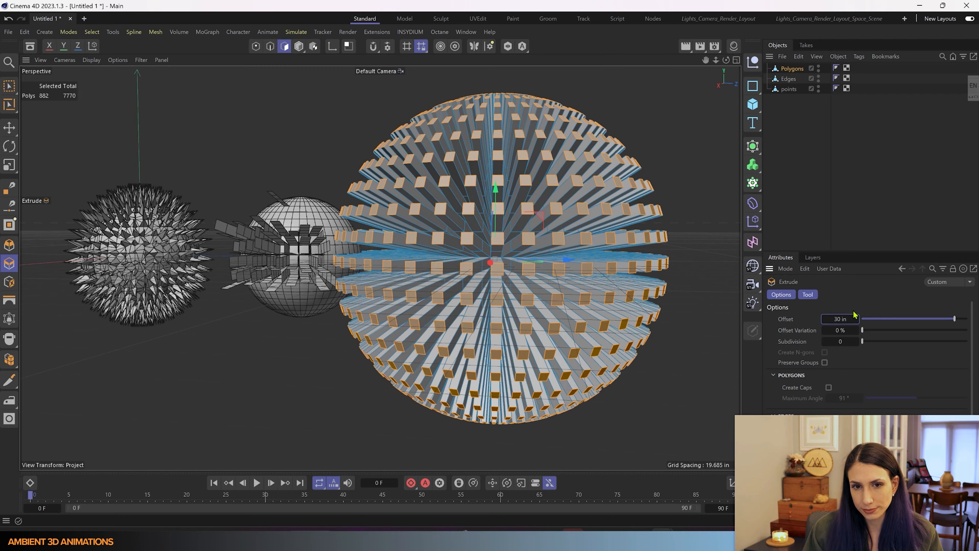
Change the polygon extrusion's offset to 25 in and reduce it further to 20 in.
scroll(577, 234, down, 2)
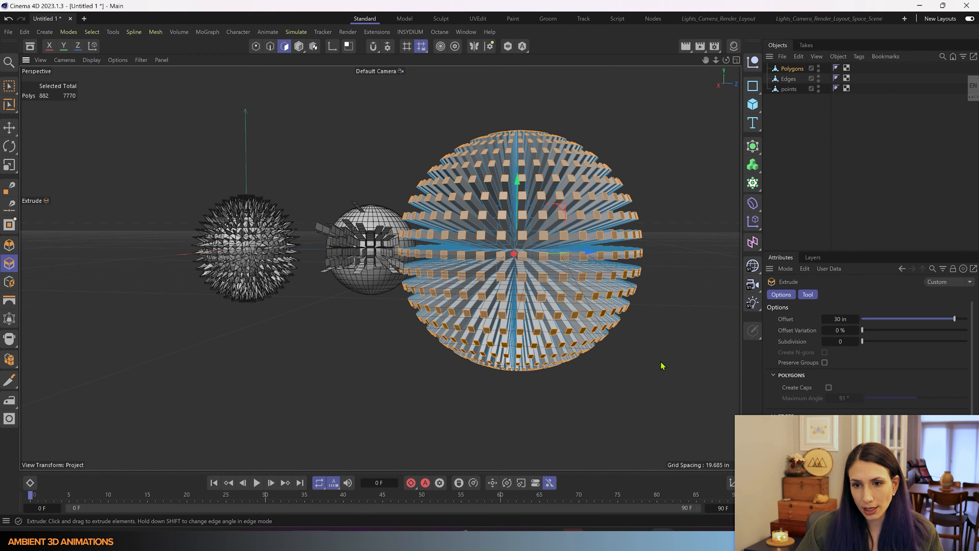
mouse_move(662, 365)
alt+mouse_down()
mouse_move(719, 372)
mouse_move(705, 350)
mouse_move(667, 362)
mouse_move(680, 368)
alt+mouse_up()
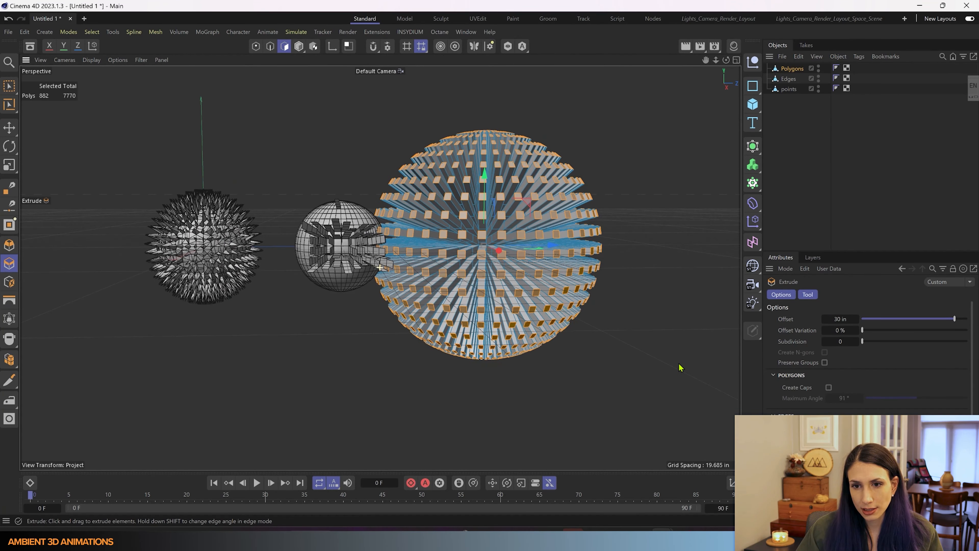
click(841, 319)
text(25)
key(Return)
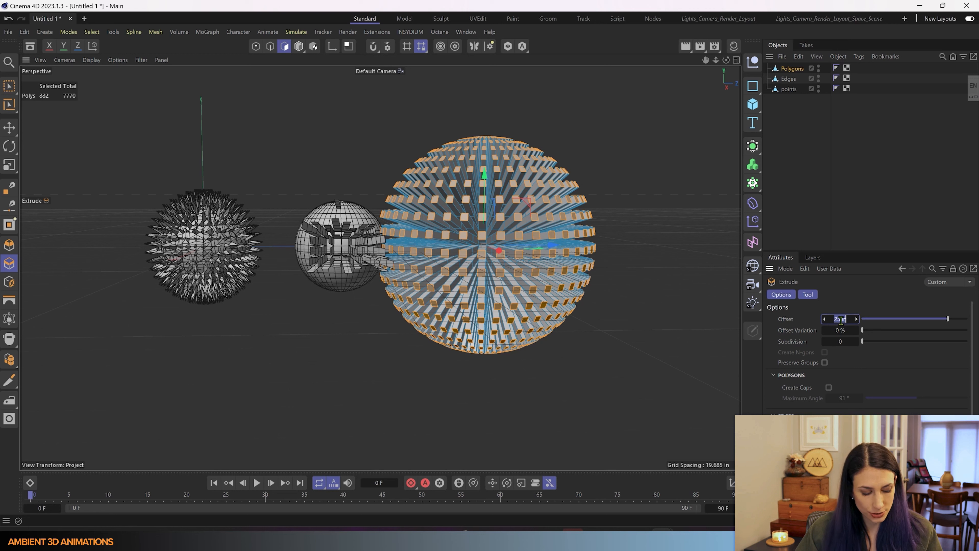
text(20)
key(Return)
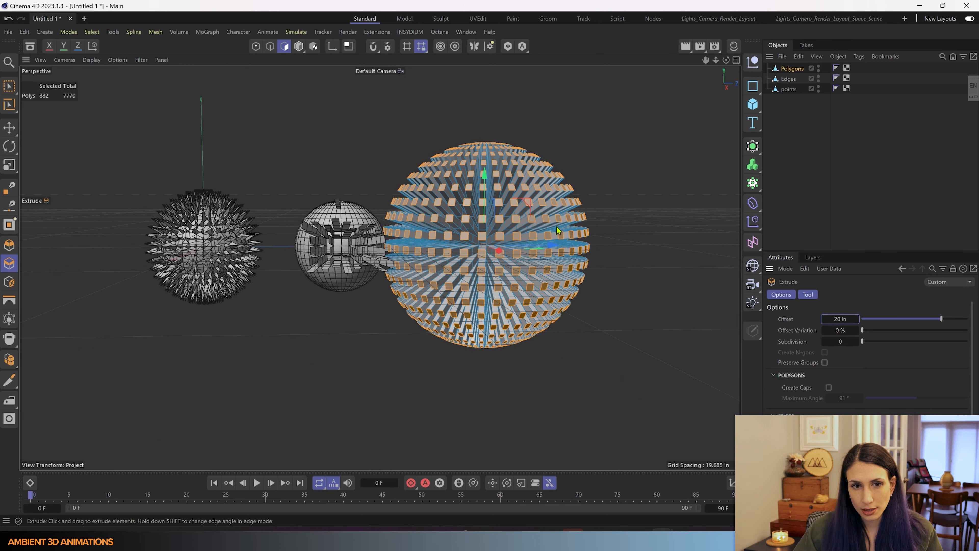
Set the polygon extrusion's offset variation to 100% and its subdivision to 4.
scroll(586, 270, up, 2)
scroll(629, 371, up, 2)
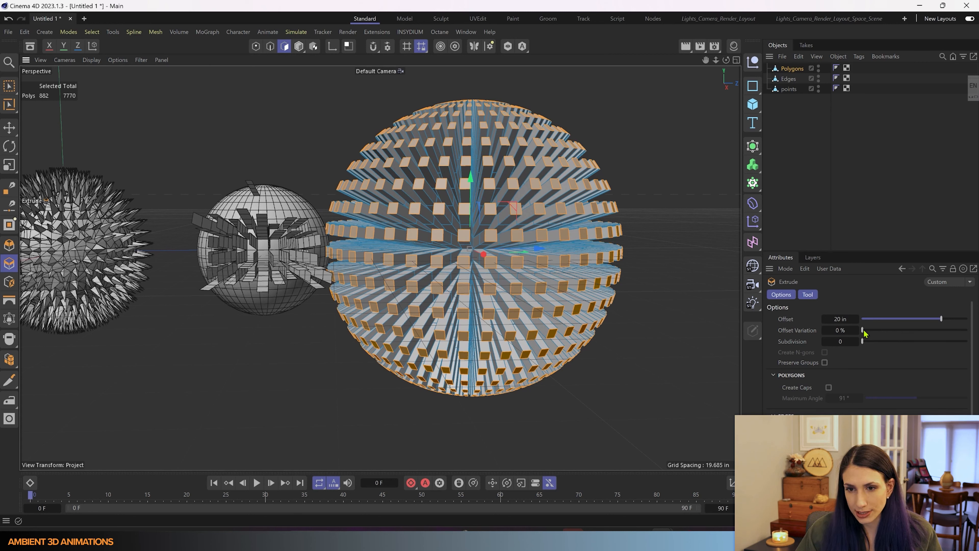
drag(863, 330, 976, 360)
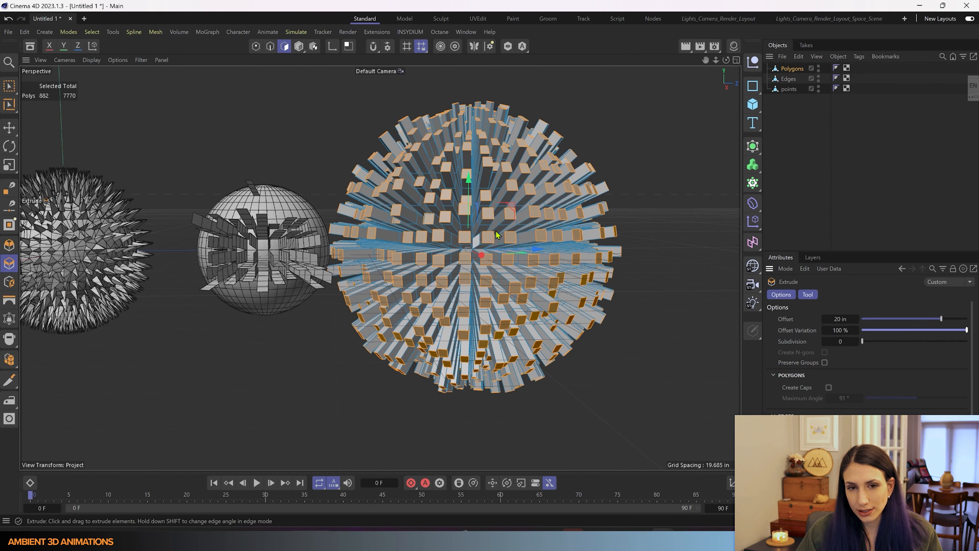
scroll(469, 201, up, 5)
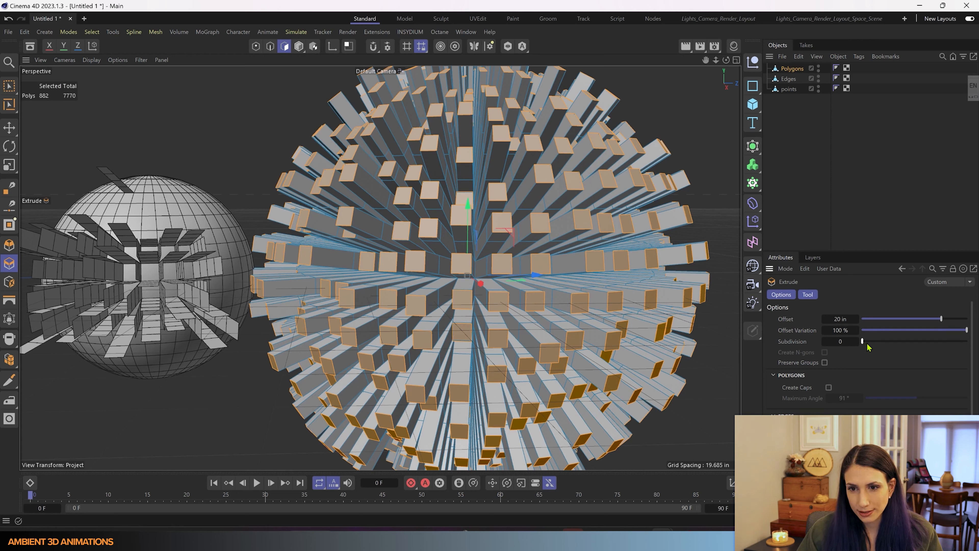
drag(867, 345, 905, 351)
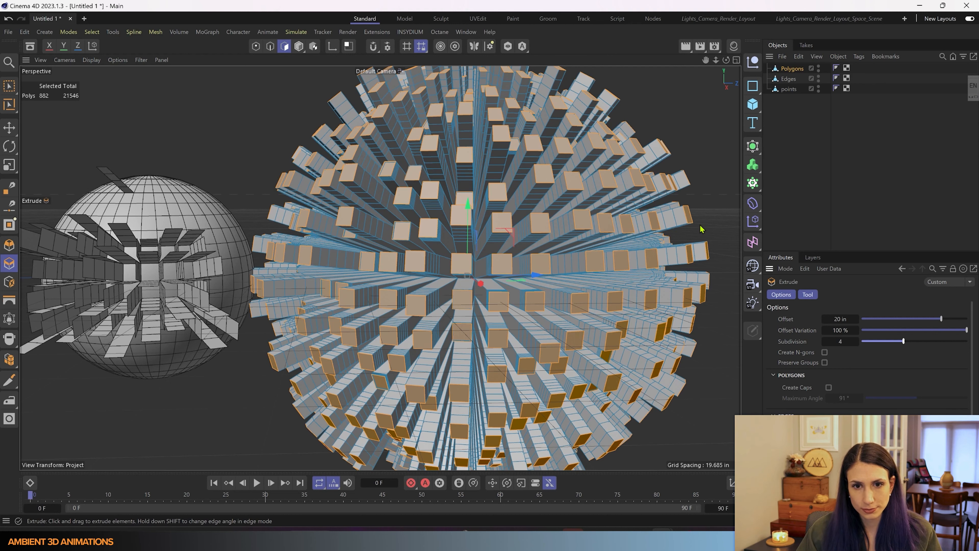
Undo both polygon extrusions and extrude the sphere's selected polygons afresh with an offset of about 32.42 in.
key(ctrl+z)
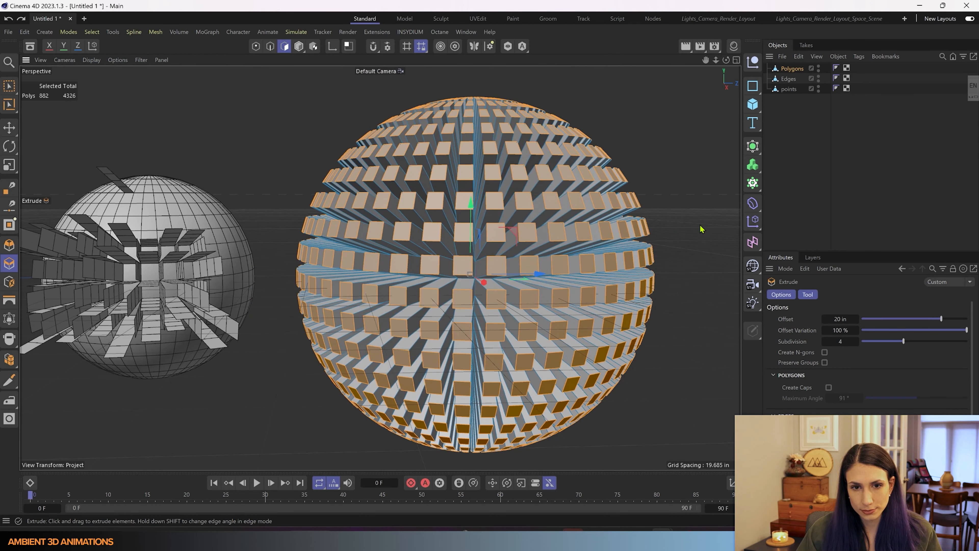
key(ctrl+z)
drag(642, 235, 740, 235)
mouse_move(956, 318)
mouse_down()
mouse_move(946, 319)
mouse_move(958, 318)
mouse_up()
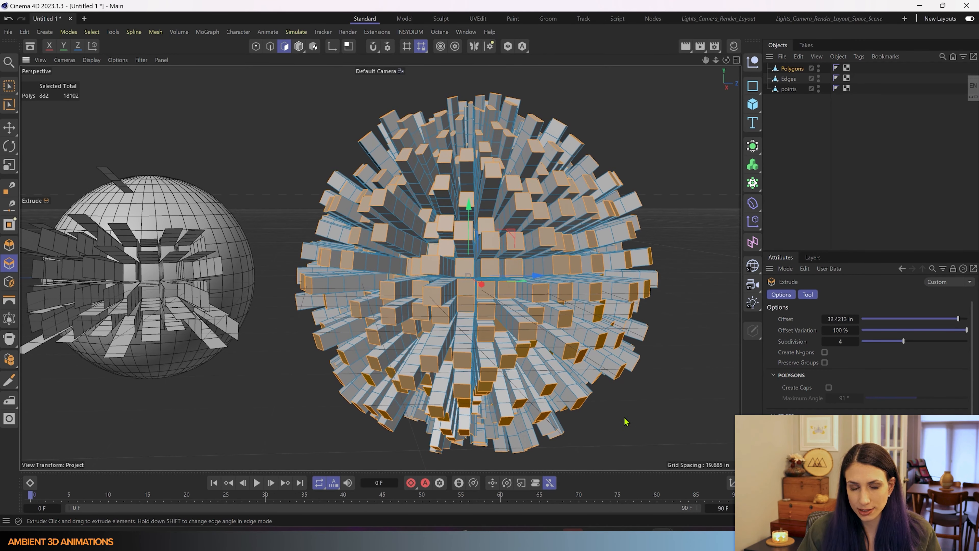
Examine the extruded polygon sphere up close, from its outer blocks to the openings inside its shell.
alt+drag(640, 422, 395, 394)
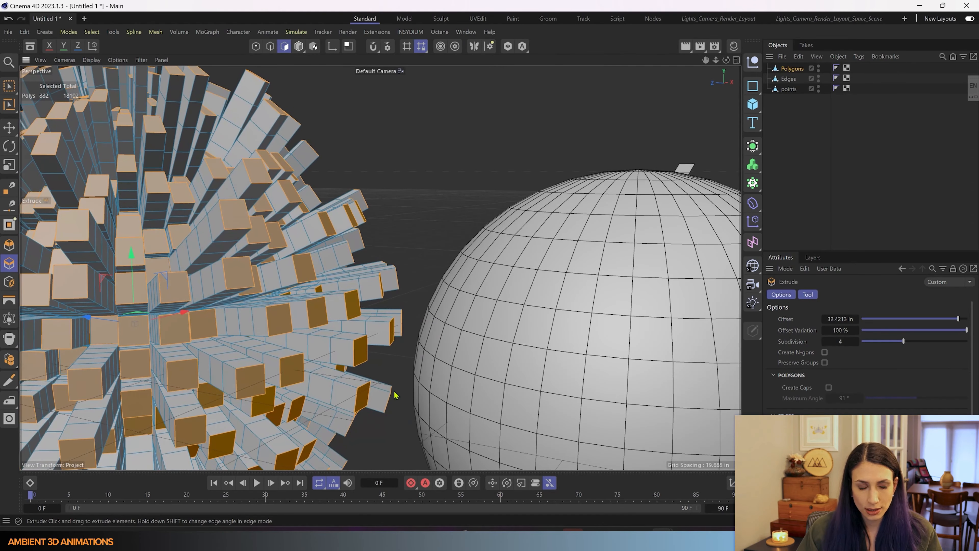
alt+right_drag(113, 303, 540, 281)
alt+right_drag(109, 378, 558, 278)
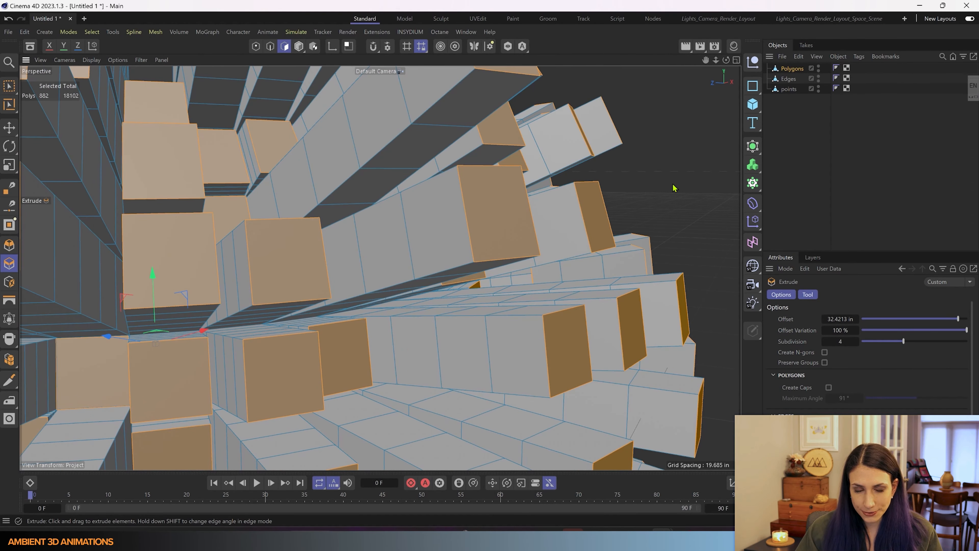
alt+drag(661, 184, 729, 178)
alt+drag(547, 328, 578, 324)
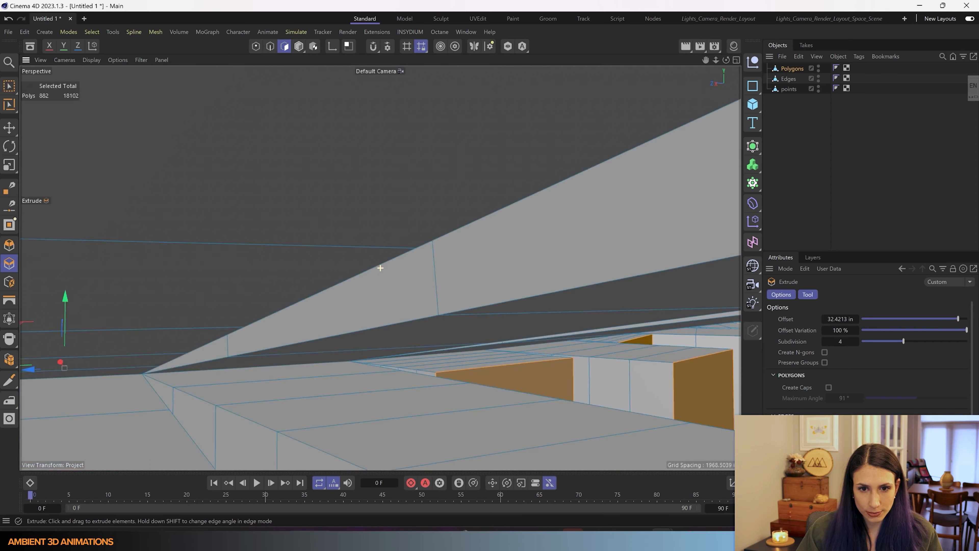
alt+drag(380, 267, 534, 328)
alt+right_drag(339, 369, 324, 348)
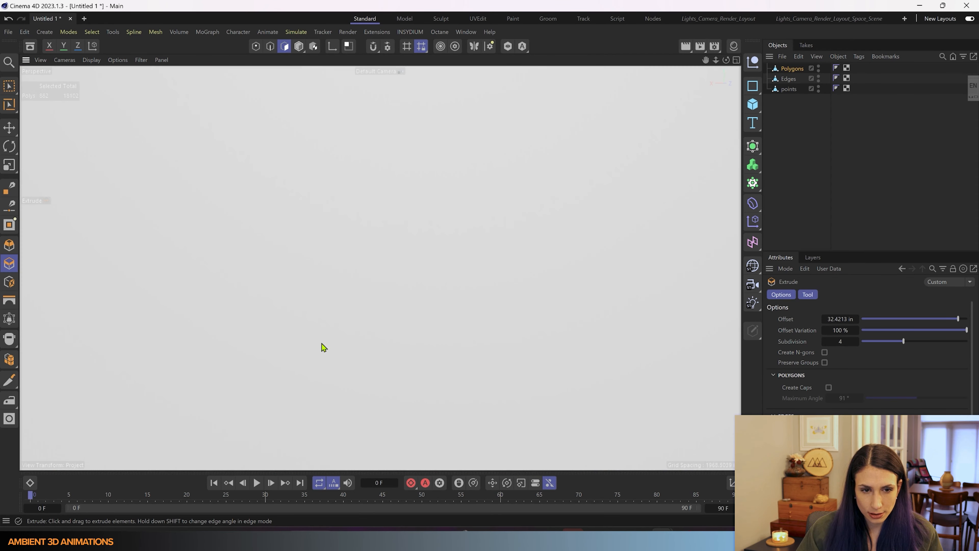
alt+drag(322, 343, 704, 380)
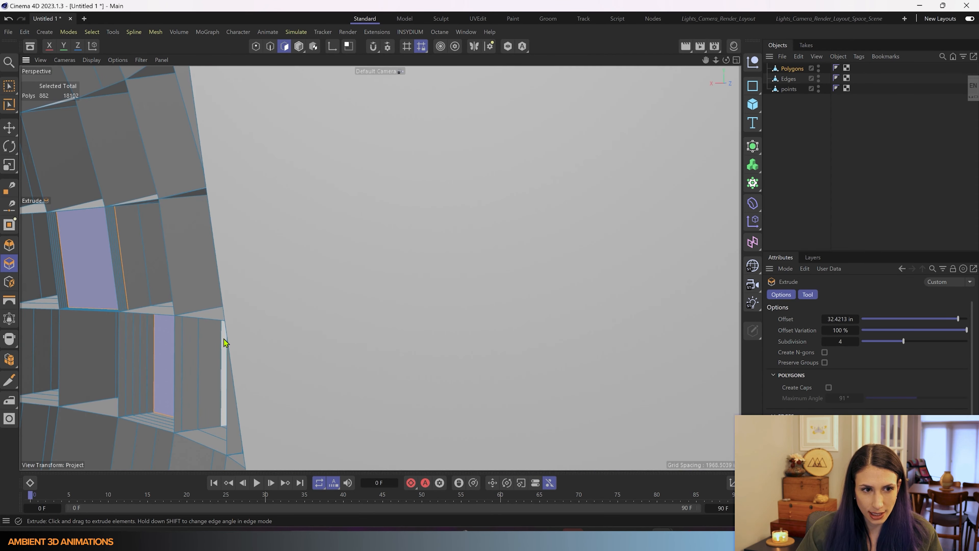
alt+drag(225, 340, 419, 283)
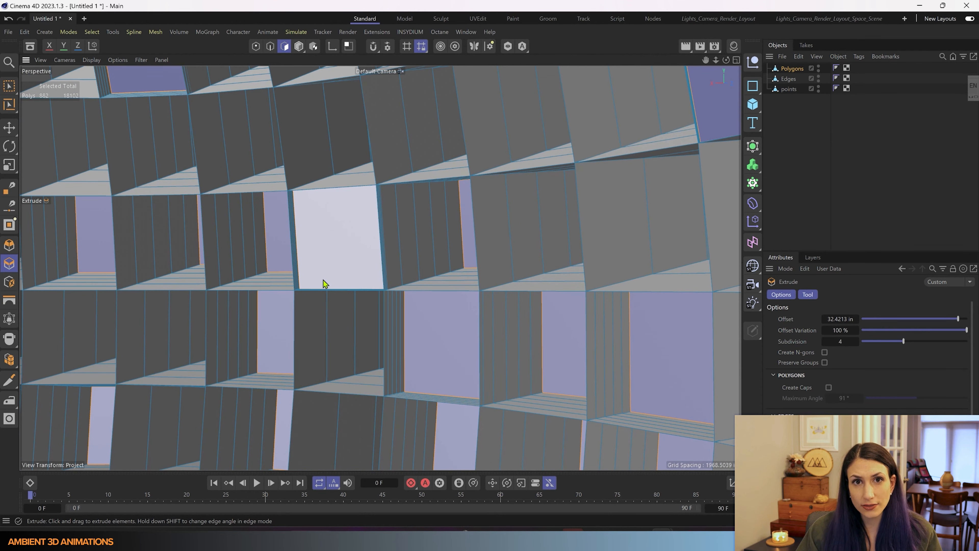
Toggle Create Caps on and off for the polygon extrusion to compare the sphere's interior with and without caps.
click(829, 388)
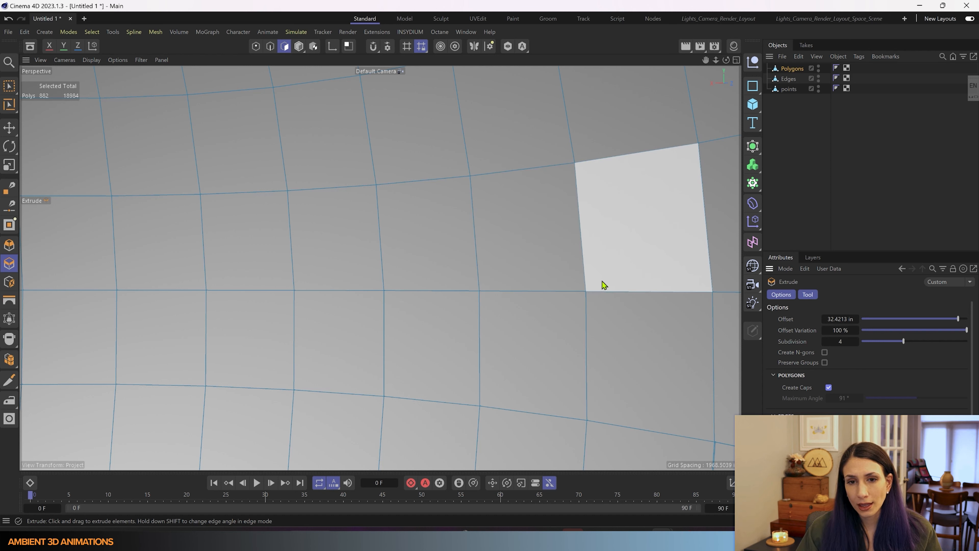
click(828, 387)
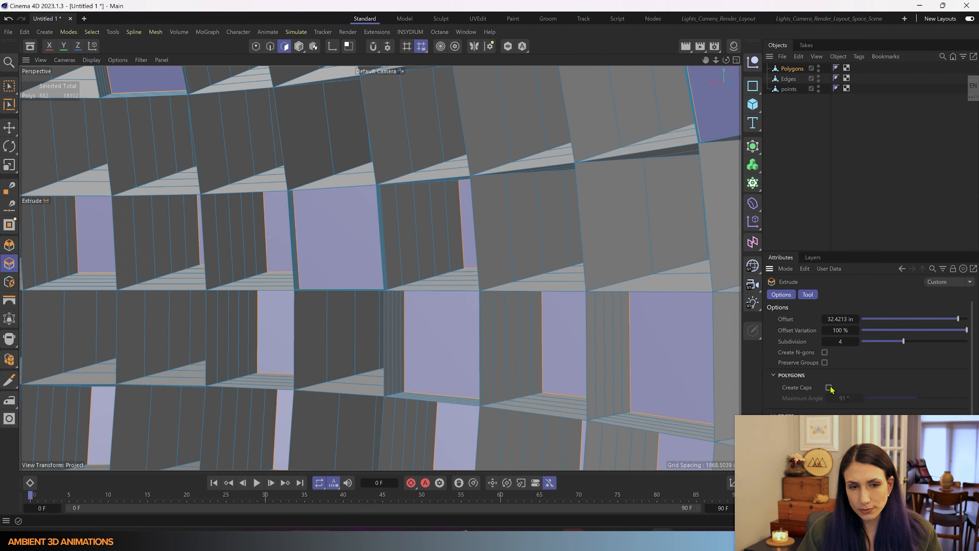
scroll(299, 315, down, 2)
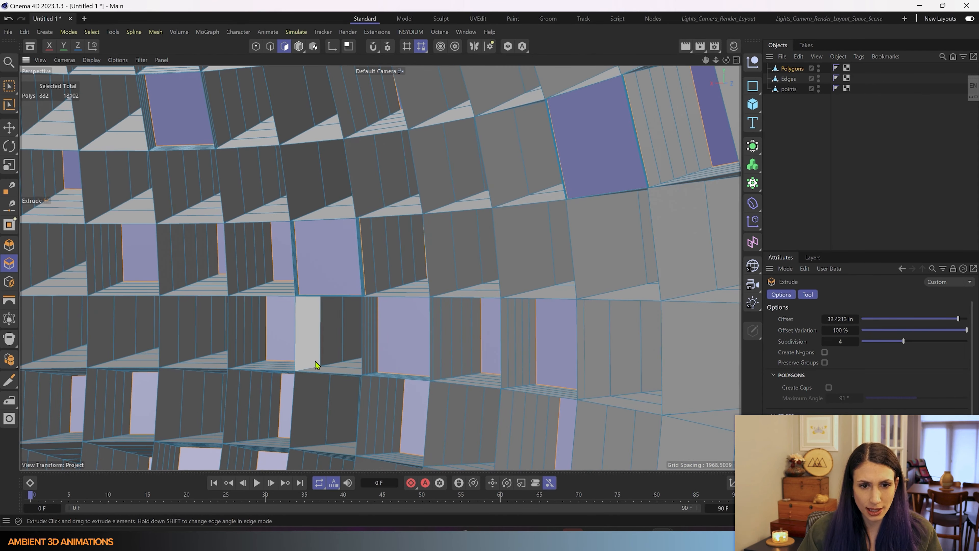
mouse_move(330, 394)
alt+mouse_down()
mouse_move(389, 411)
mouse_move(356, 418)
mouse_move(335, 389)
mouse_move(339, 404)
alt+mouse_up()
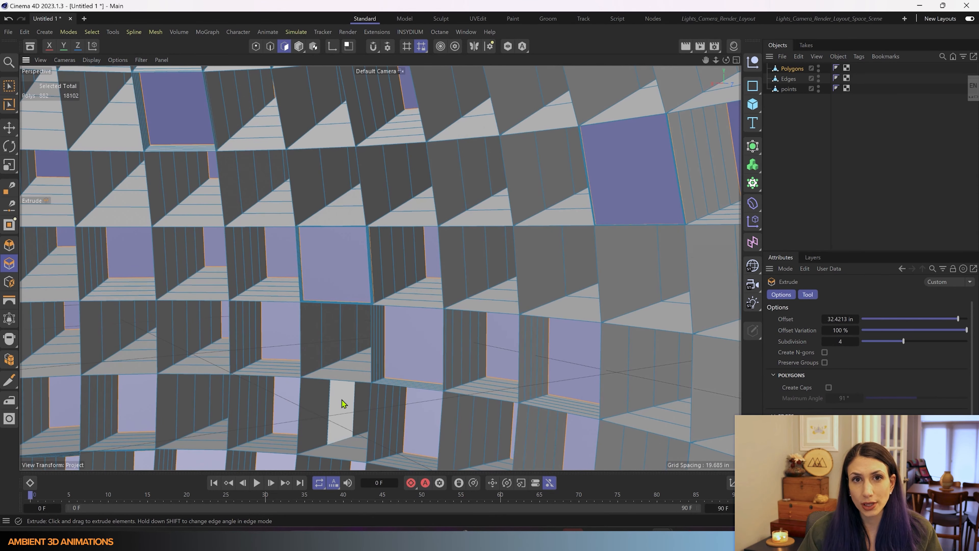
click(828, 388)
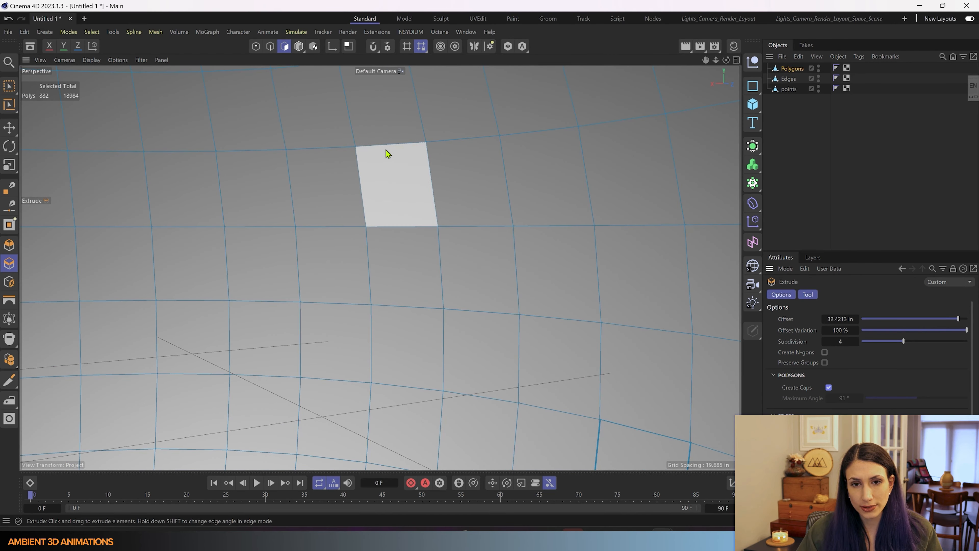
alt+drag(413, 234, 254, 248)
scroll(254, 249, down, 4)
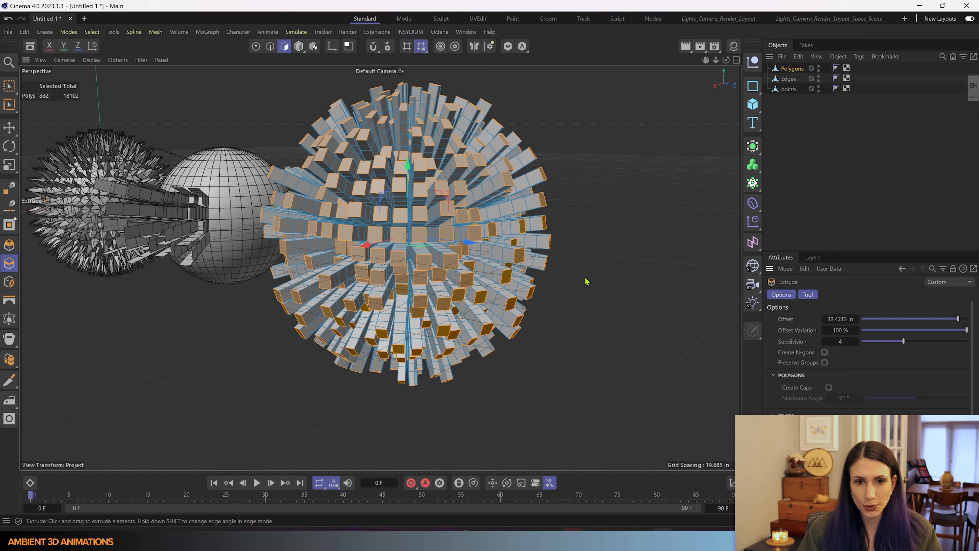
alt+drag(586, 282, 636, 274)
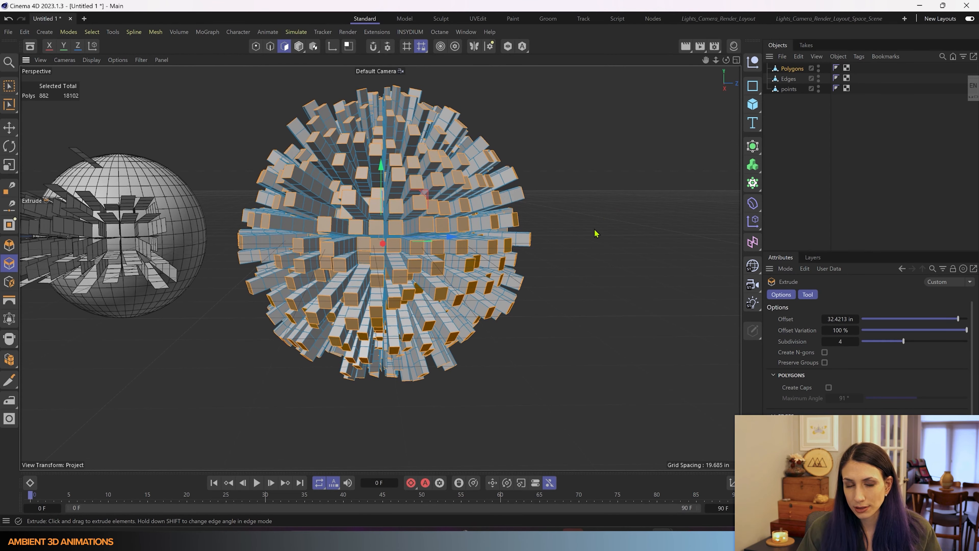
Deselect the extruded polygons, add a new sphere moved along the Z axis past the Polygons sphere, and make it editable.
click(596, 186)
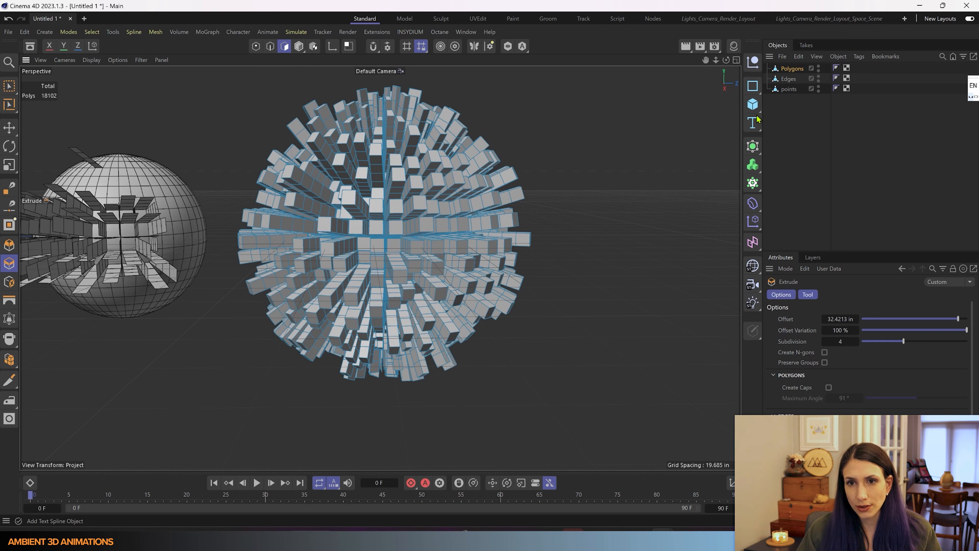
click(753, 104)
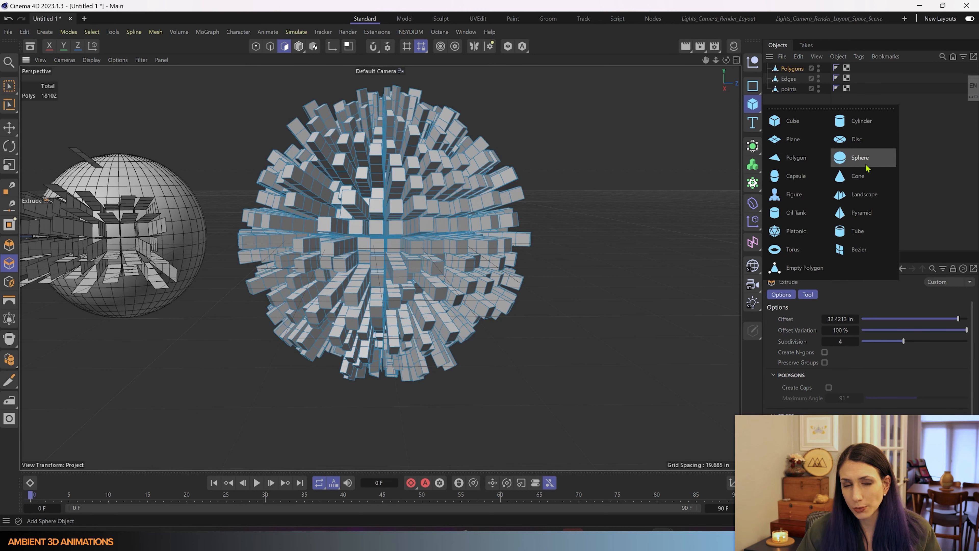
click(860, 157)
scroll(310, 299, down, 6)
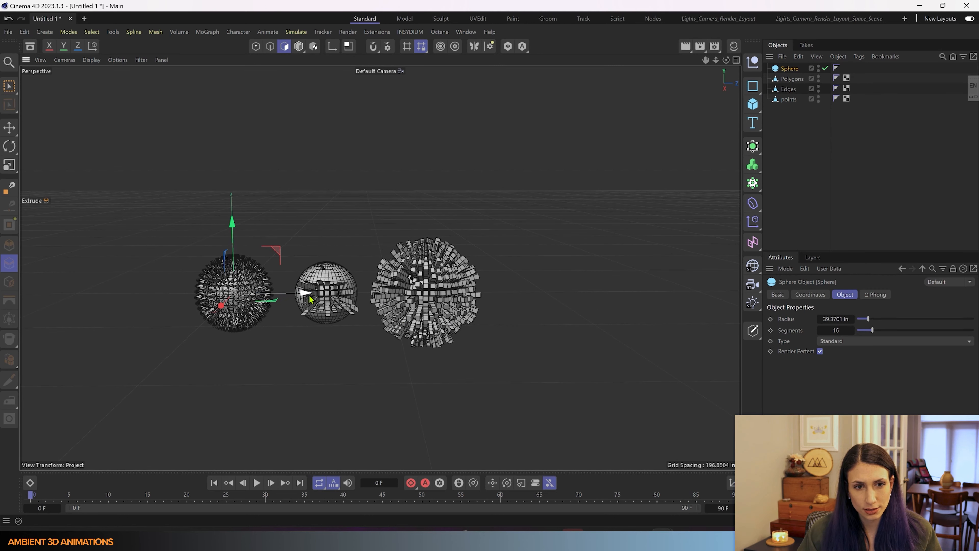
drag(310, 298, 591, 297)
scroll(559, 297, up, 5)
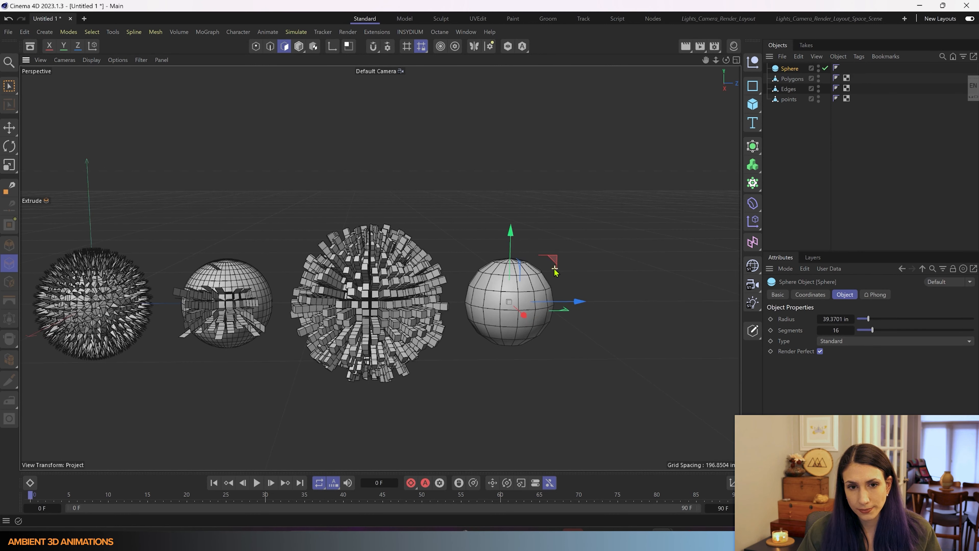
click(750, 330)
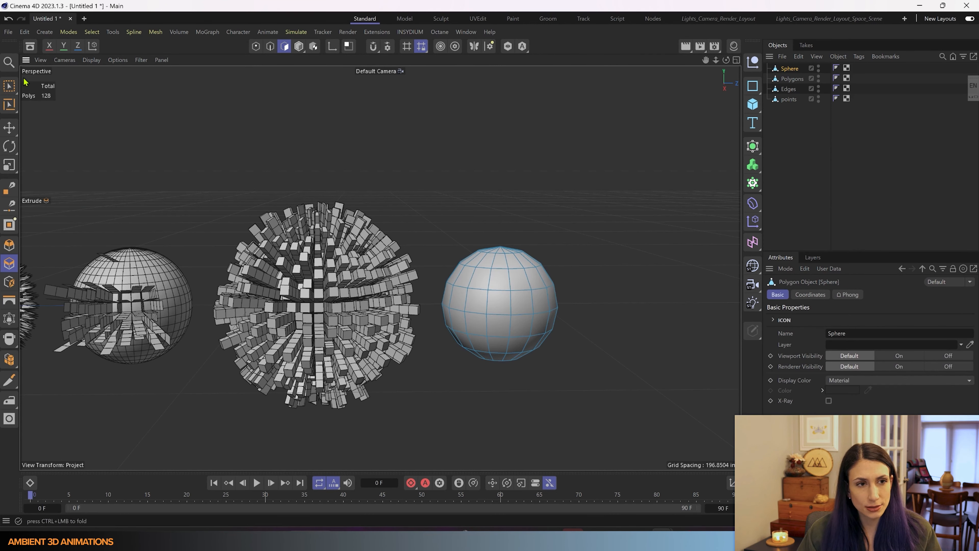
Select all polygons of the new sphere with a rectangle selection and activate the Extrude tool.
key(0)
drag(432, 224, 656, 426)
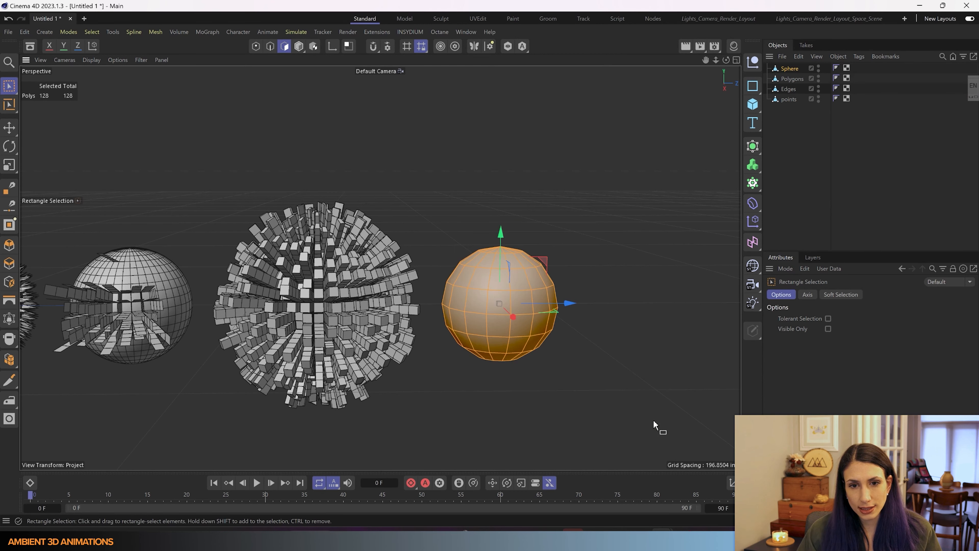
right_click(567, 179)
click(569, 185)
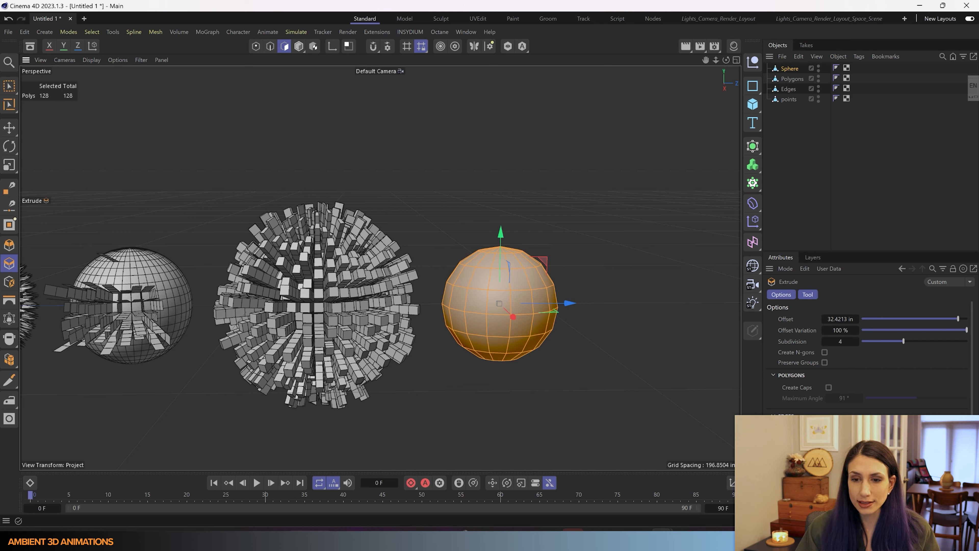
scroll(868, 347, down, 1)
scroll(868, 347, up, 1)
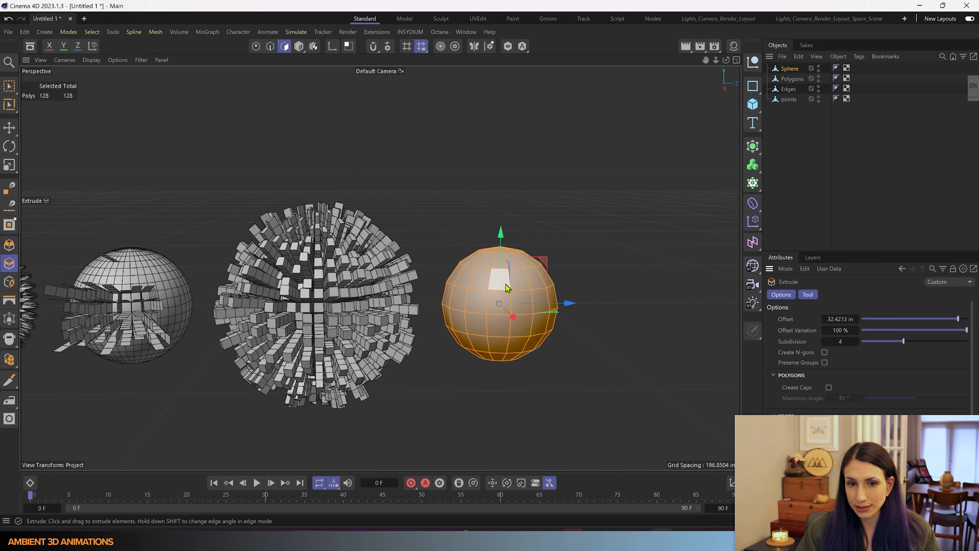
scroll(506, 284, up, 3)
Rectangle-select only the polygons on the new sphere's half facing away from the other spheres.
click(9, 86)
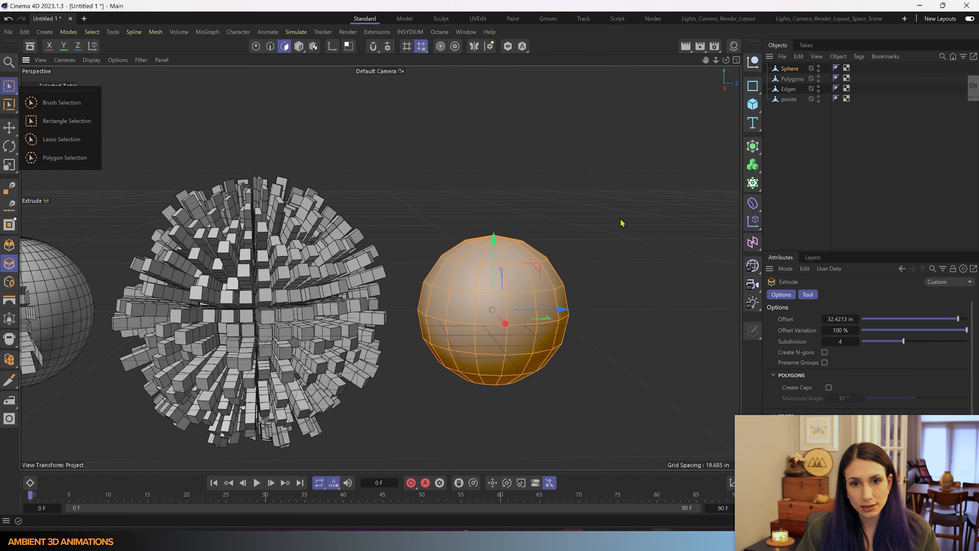
click(64, 121)
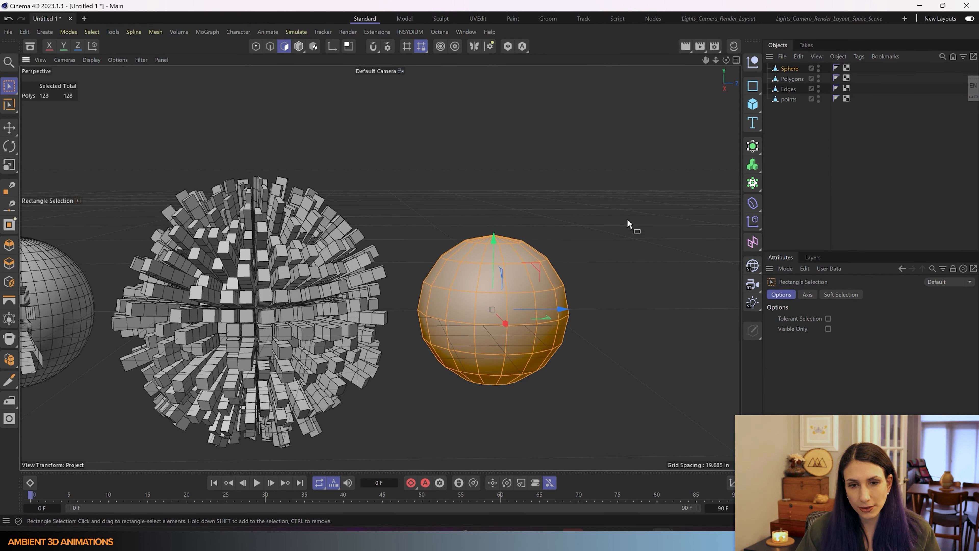
drag(631, 218, 495, 422)
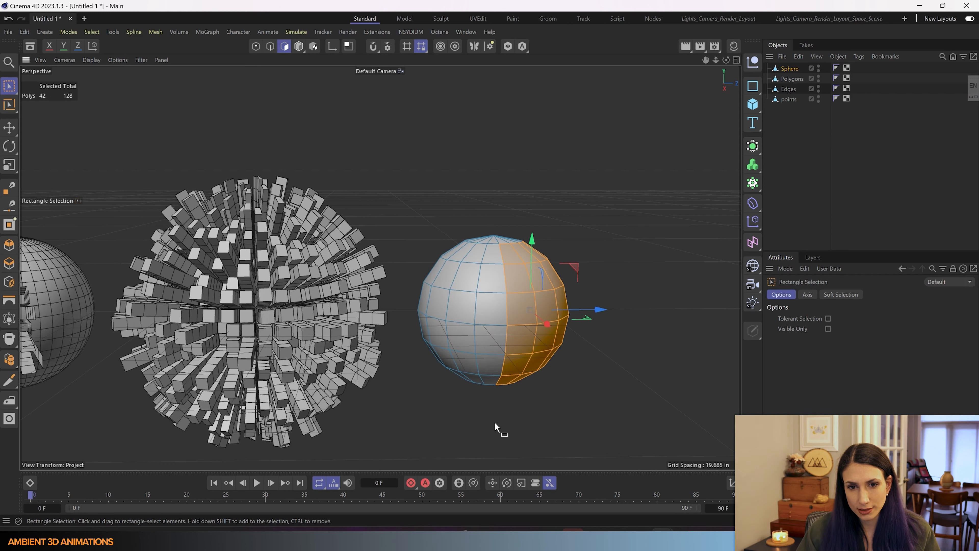
Extrude the selected half of the sphere by about 66.2 in with Preserve Groups enabled.
key(m)
key(t)
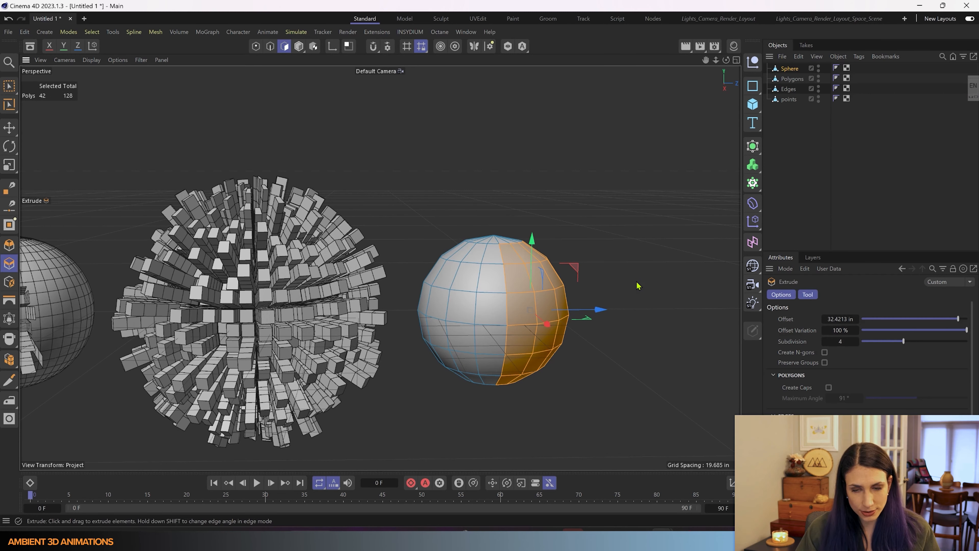
click(825, 363)
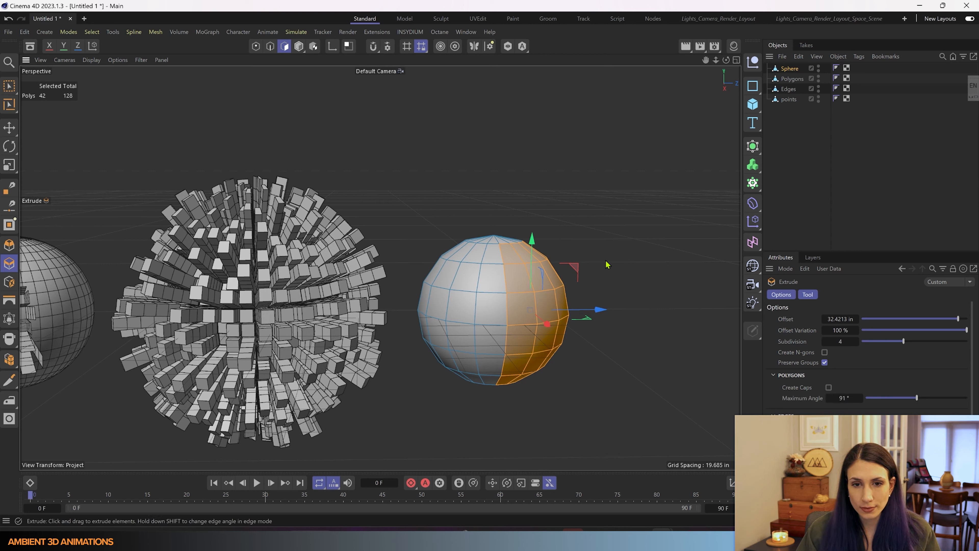
drag(605, 265, 682, 267)
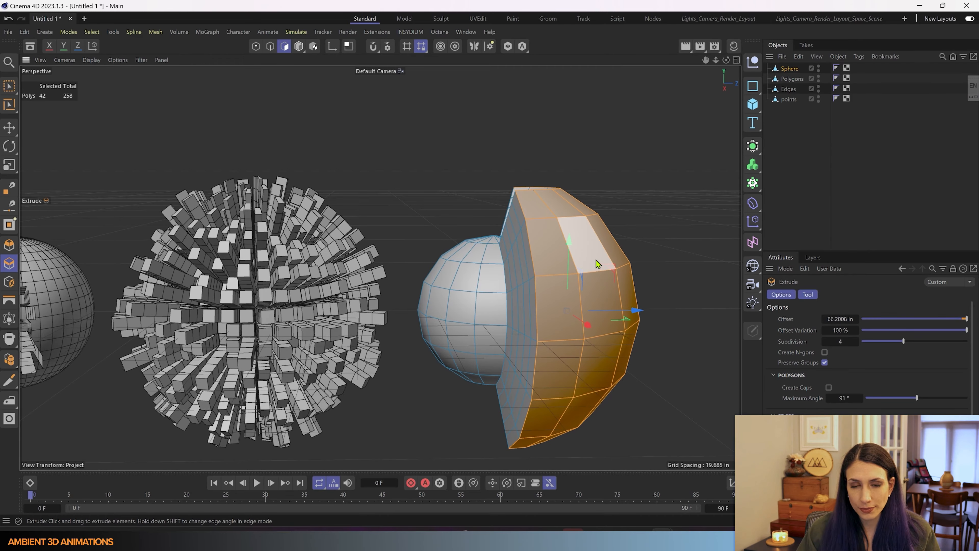
mouse_move(660, 383)
alt+mouse_down()
mouse_move(601, 362)
mouse_move(658, 376)
mouse_move(647, 385)
mouse_move(647, 372)
alt+mouse_up()
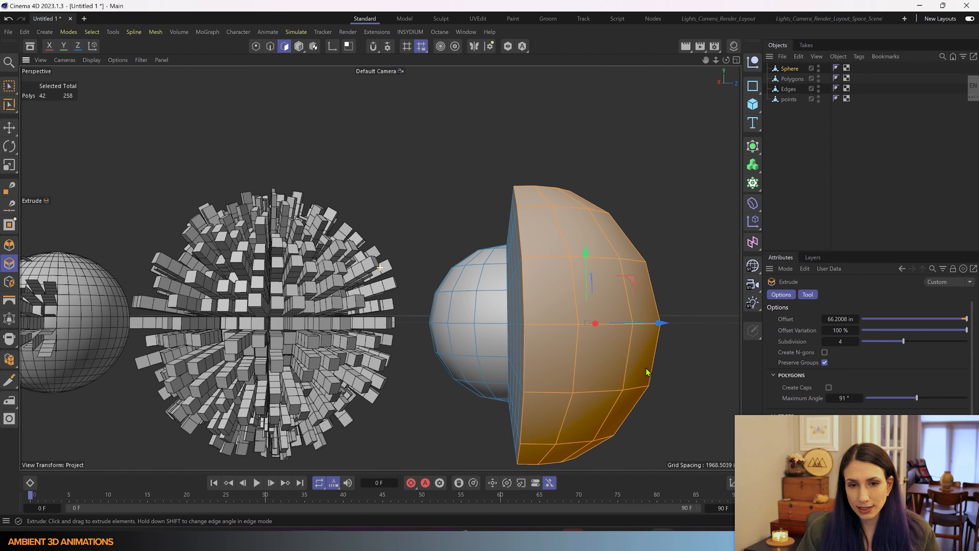